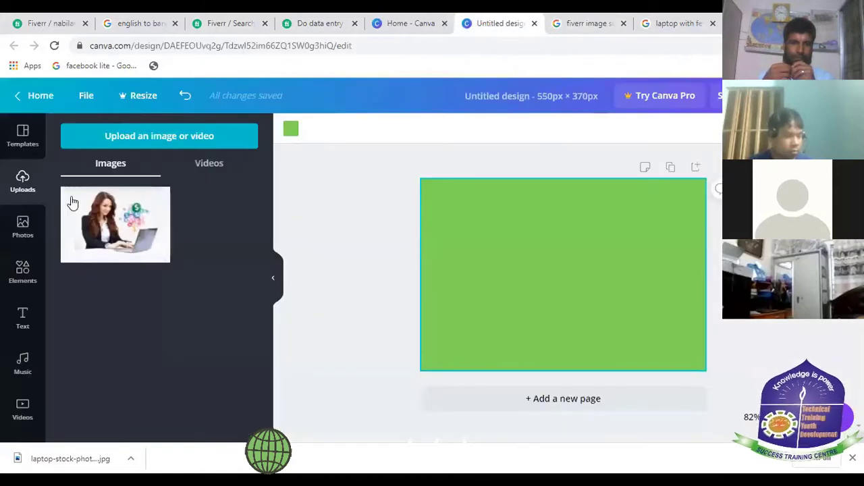
# Step: Place the uploaded photo of the woman with the laptop on the green page
pyautogui.moveTo(162, 201)
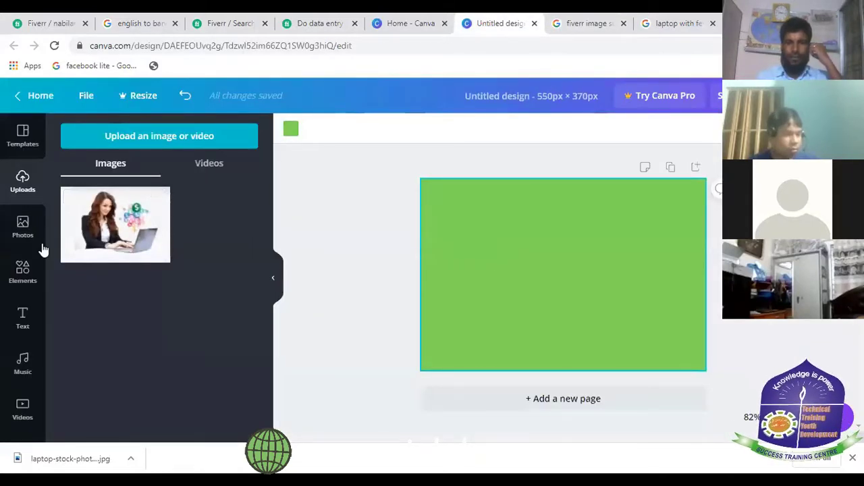
pyautogui.moveTo(108, 245)
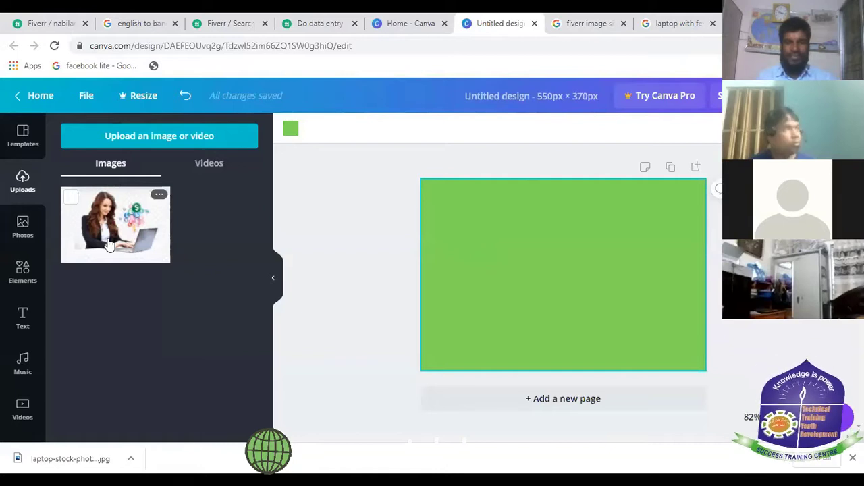
pyautogui.click(108, 245)
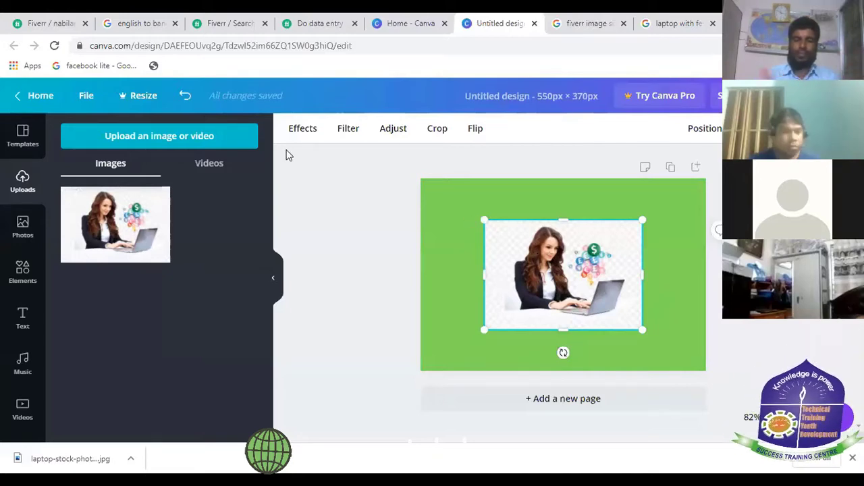
# Step: Switch to the Fiverr gig "I will do data entry jobs, typing jobs, copy paste work" and examine its cover image
pyautogui.click(232, 31)
pyautogui.click(317, 23)
pyautogui.scroll(3, 299, 272)
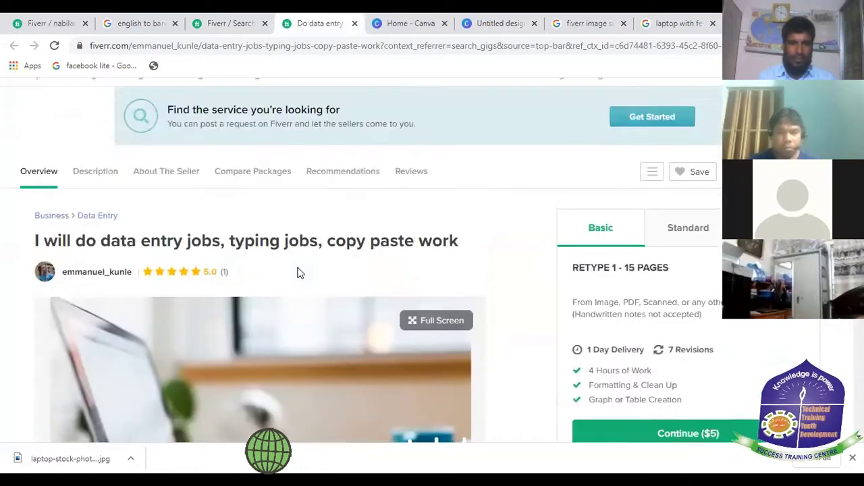
pyautogui.scroll(-2, 300, 272)
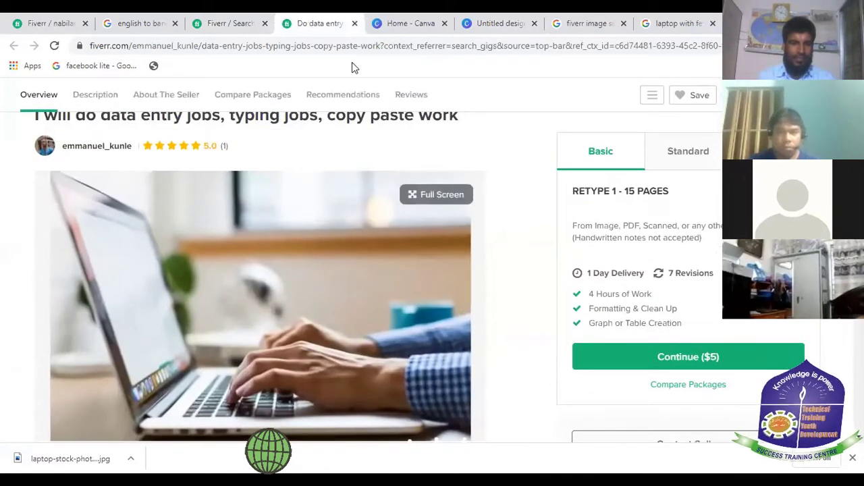
pyautogui.click(384, 31)
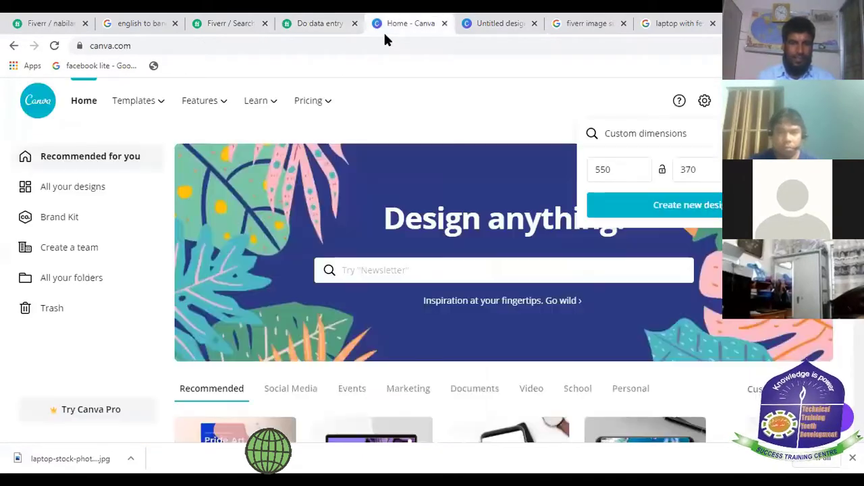
pyautogui.click(297, 33)
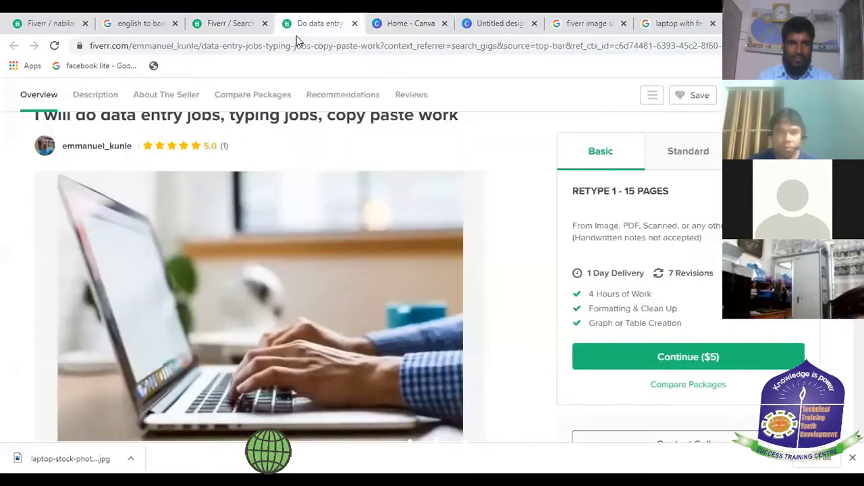
# Step: Open the Fiverr gig "I will do data entry and typing jobs" to examine its cover, and check the laptop photo in Google Images
pyautogui.click(189, 23)
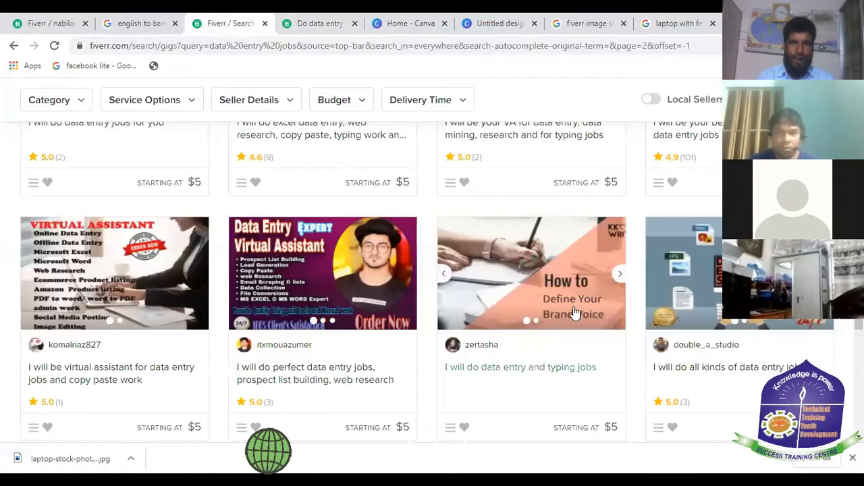
pyautogui.click(527, 365)
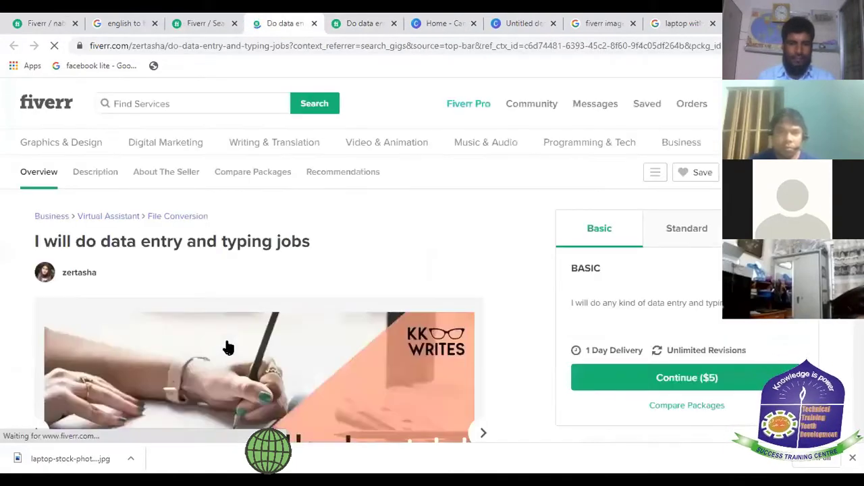
pyautogui.scroll(-2, 231, 345)
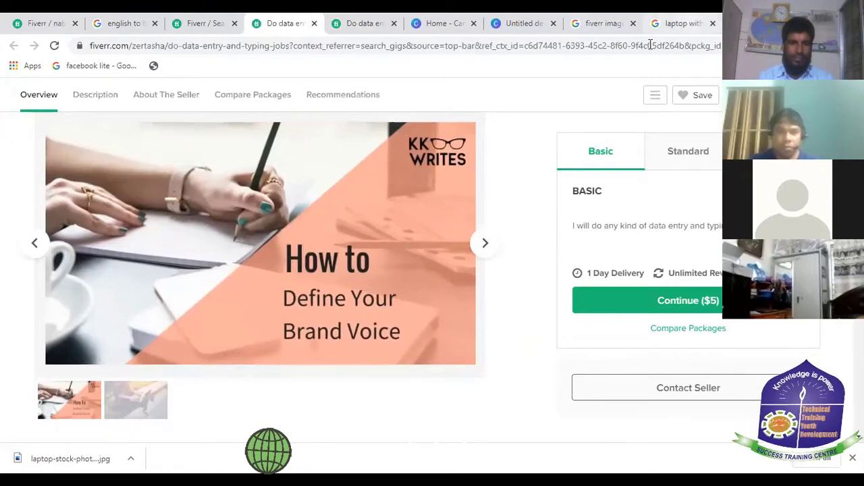
pyautogui.click(679, 23)
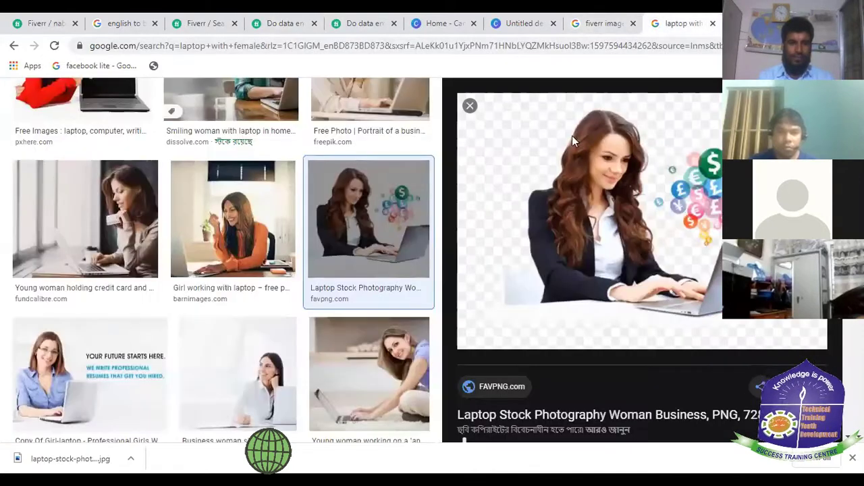
# Step: Switch back to the Canva design and delete the laptop photo from the page
pyautogui.click(520, 23)
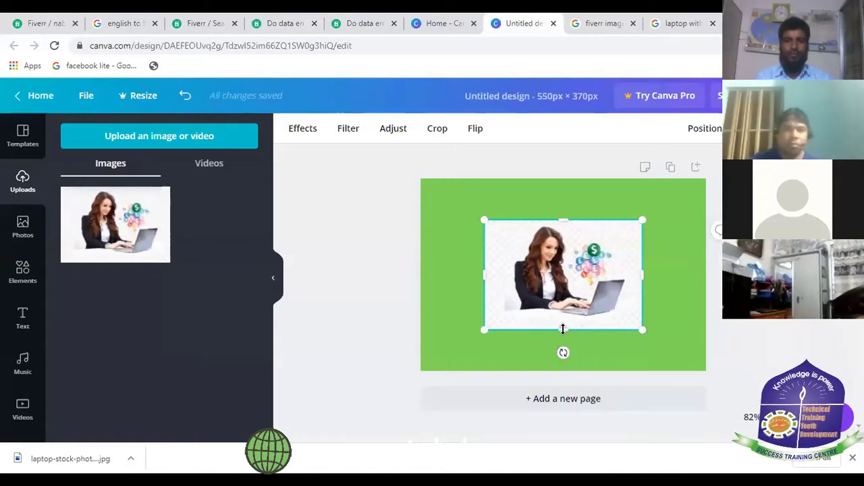
pyautogui.press('Delete')
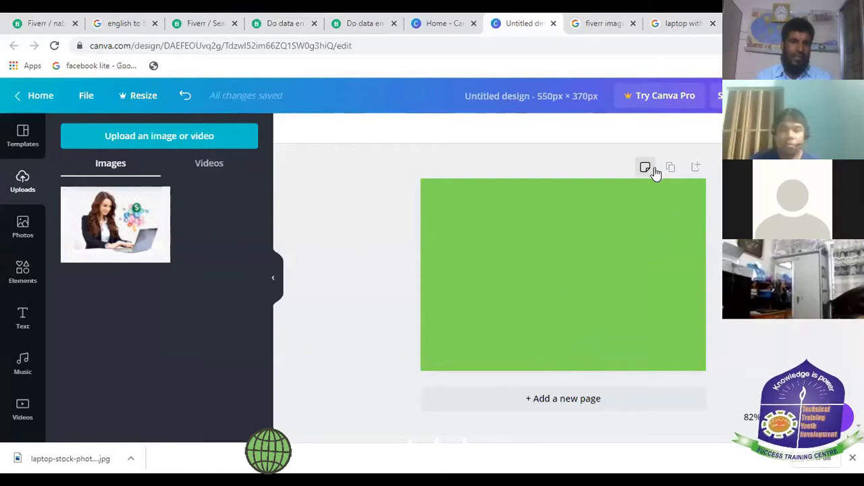
# Step: Add the single-cell grid from the Grids elements so that it covers the page
pyautogui.click(25, 287)
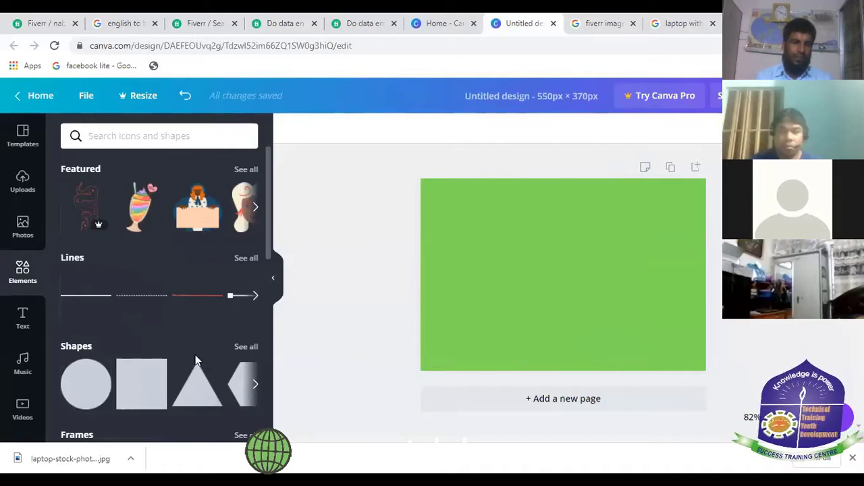
pyautogui.scroll(-3, 196, 360)
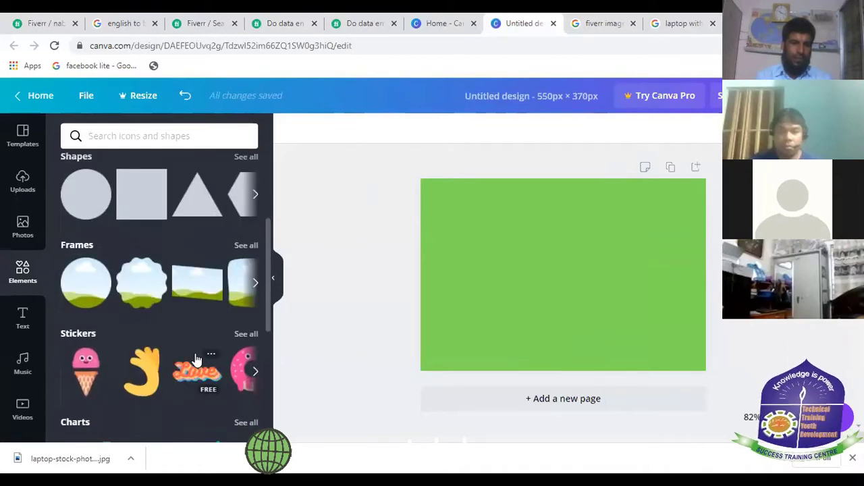
pyautogui.scroll(2, 195, 358)
pyautogui.scroll(-1, 192, 356)
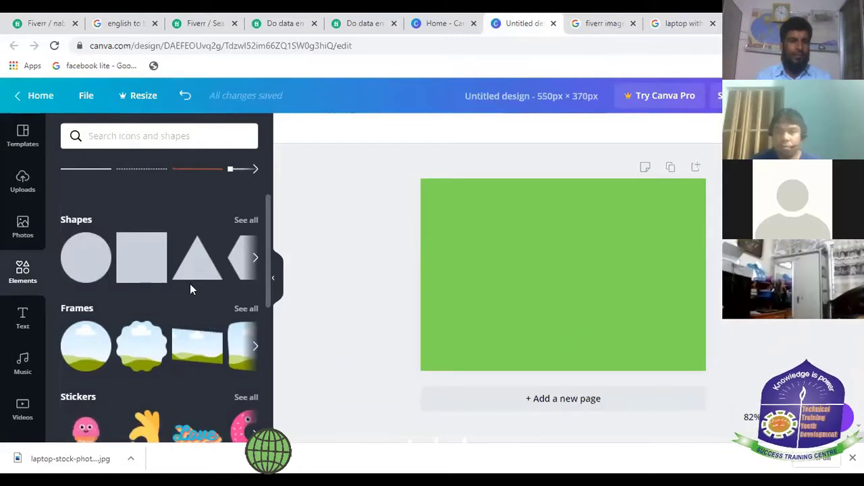
pyautogui.scroll(-3, 189, 285)
pyautogui.scroll(-2, 190, 290)
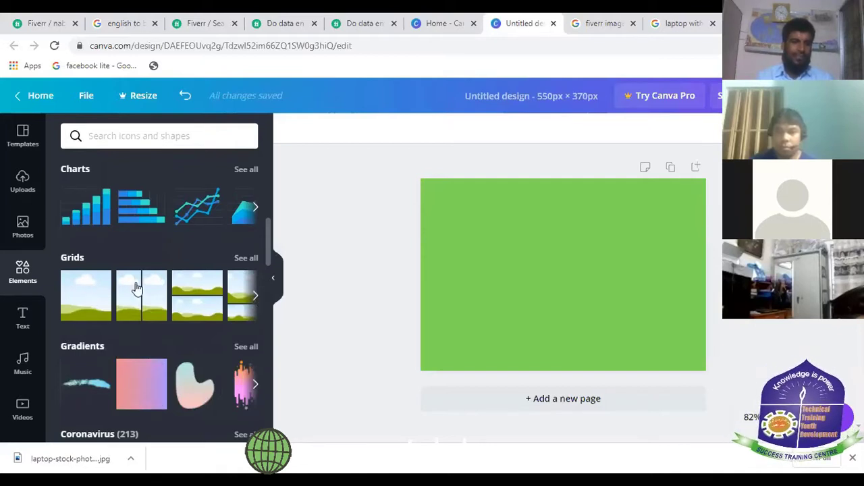
pyautogui.hscroll(2, 137, 289)
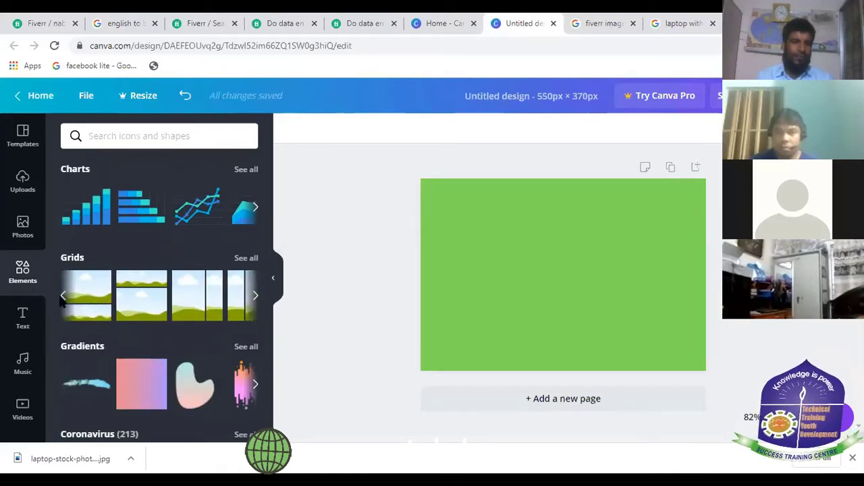
pyautogui.click(63, 297)
pyautogui.click(77, 299)
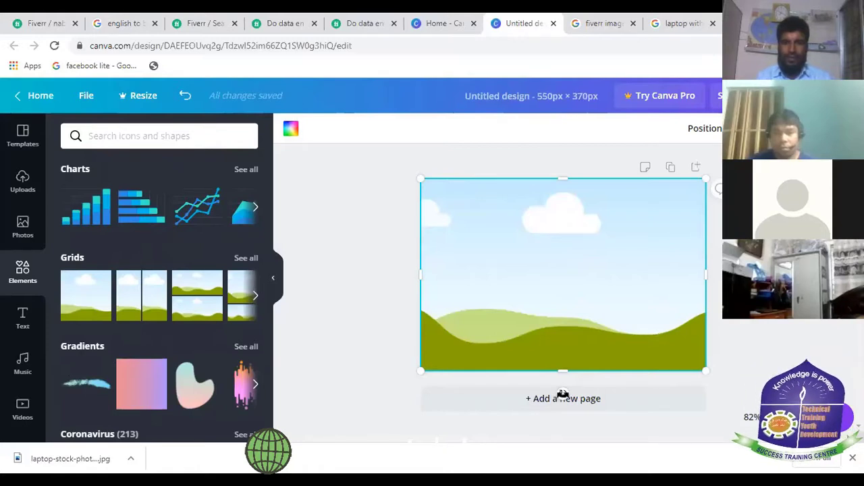
# Step: Rotate the grid so its base slants diagonally across the page, and shrink it slightly from that slanted edge
pyautogui.moveTo(563, 394); pyautogui.dragTo(476, 228)
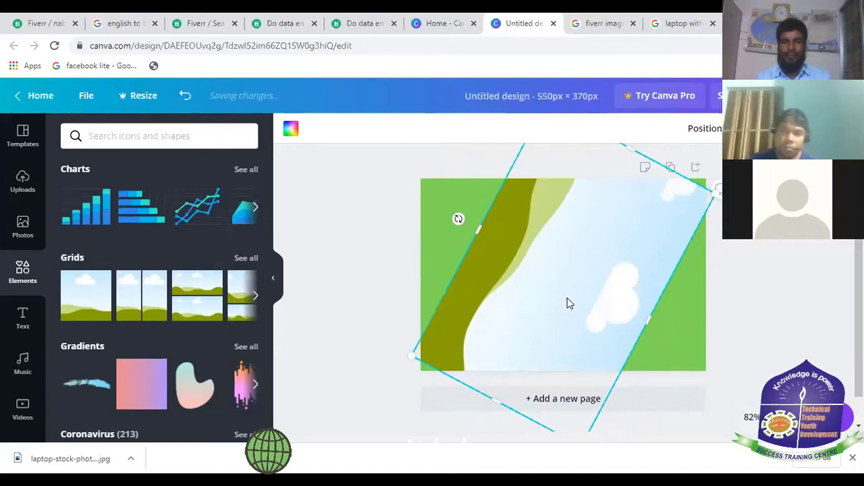
pyautogui.rightClick(539, 279)
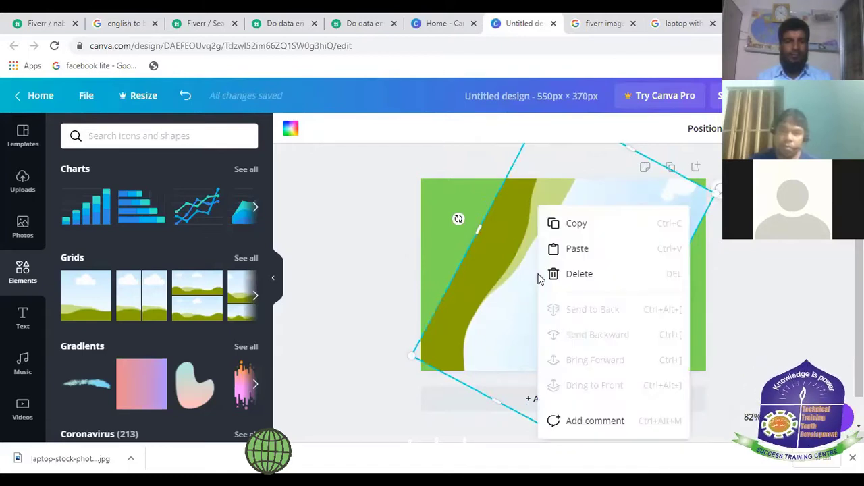
pyautogui.click(484, 246)
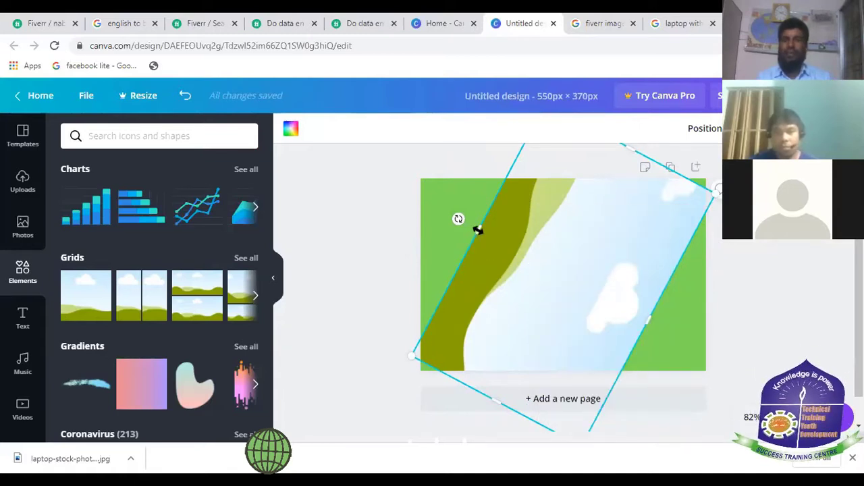
pyautogui.moveTo(478, 230); pyautogui.dragTo(499, 259)
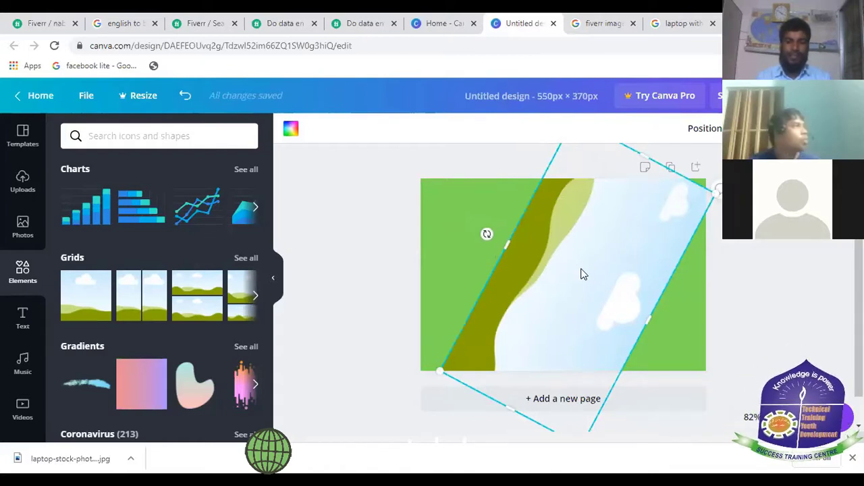
# Step: Move the slanted grid over the right part of the page and fine-tune where its diagonal edge divides the green background
pyautogui.moveTo(586, 281); pyautogui.dragTo(656, 283)
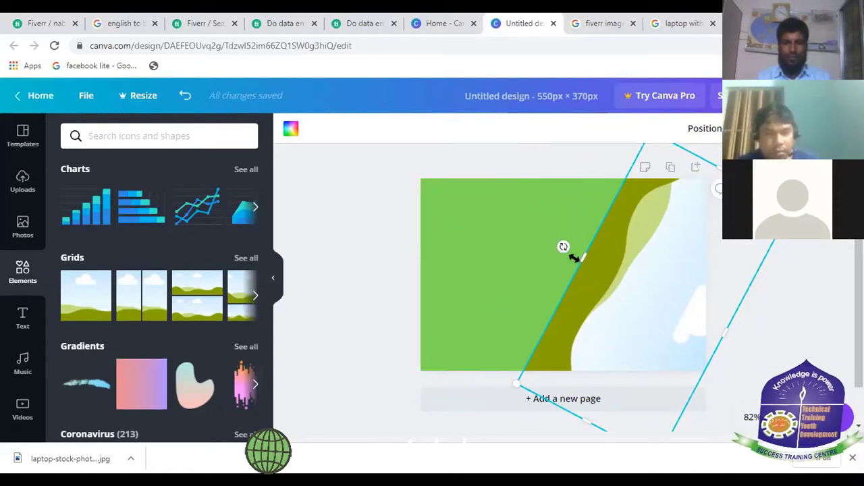
pyautogui.moveTo(574, 257); pyautogui.dragTo(555, 256)
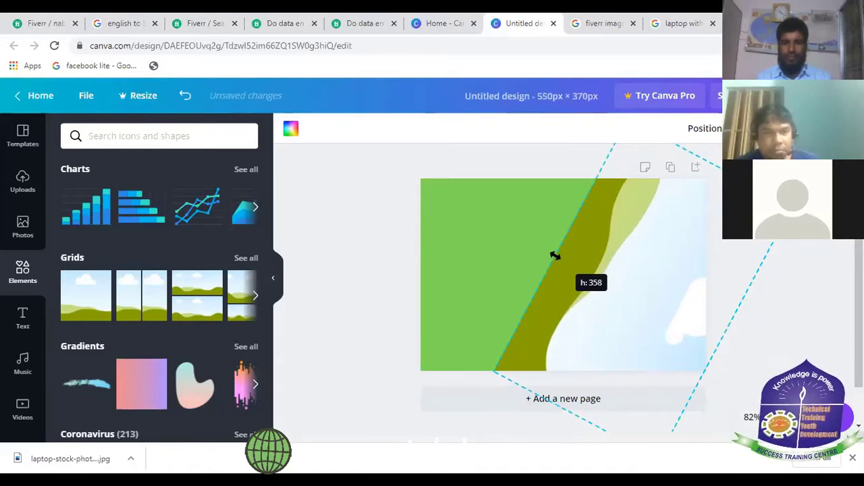
pyautogui.moveTo(555, 255); pyautogui.dragTo(571, 261)
pyautogui.moveTo(574, 262)
pyautogui.mouseDown()
pyautogui.moveTo(579, 270)
pyautogui.moveTo(563, 264)
pyautogui.mouseUp()
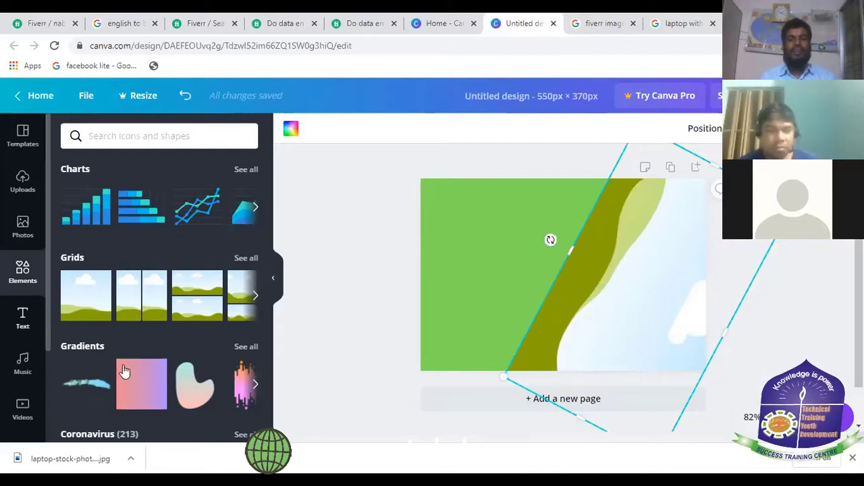
# Step: Fill the slanted grid with the medium violet default colour
pyautogui.click(290, 128)
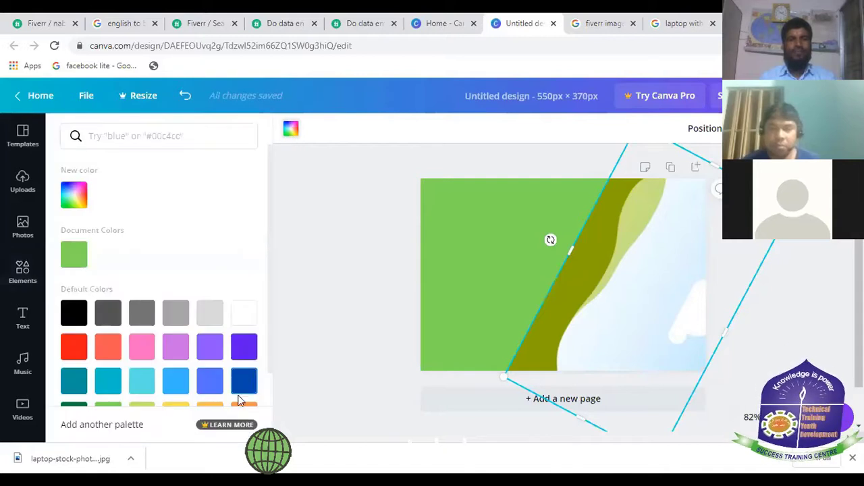
pyautogui.click(180, 354)
pyautogui.click(210, 350)
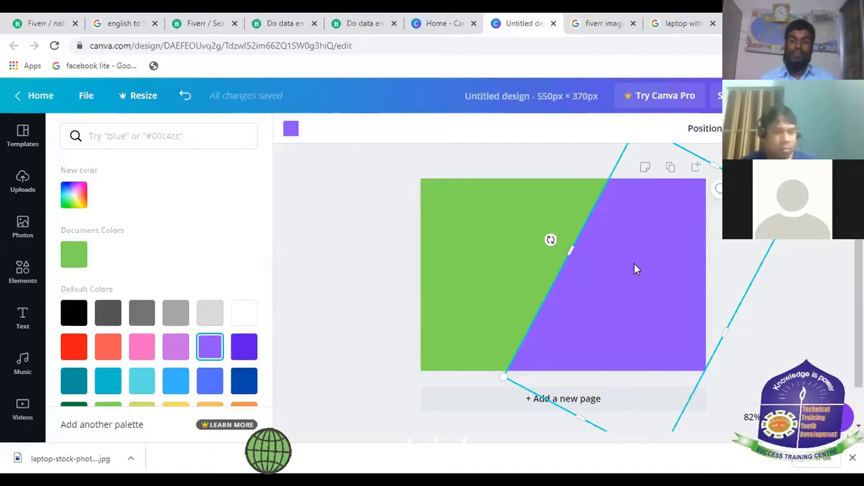
pyautogui.moveTo(500, 251); pyautogui.dragTo(496, 256)
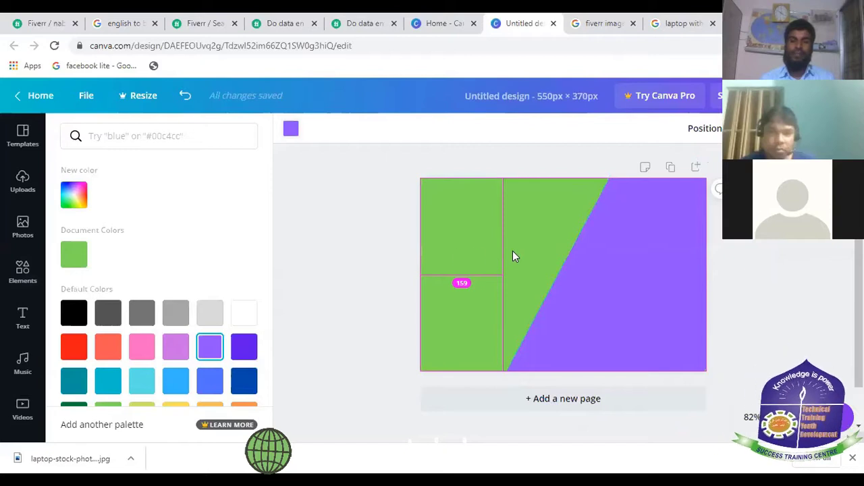
pyautogui.moveTo(516, 257); pyautogui.dragTo(516, 252)
# Step: Duplicate the violet slanted grid and place the copy over the green left part of the page
pyautogui.click(613, 266)
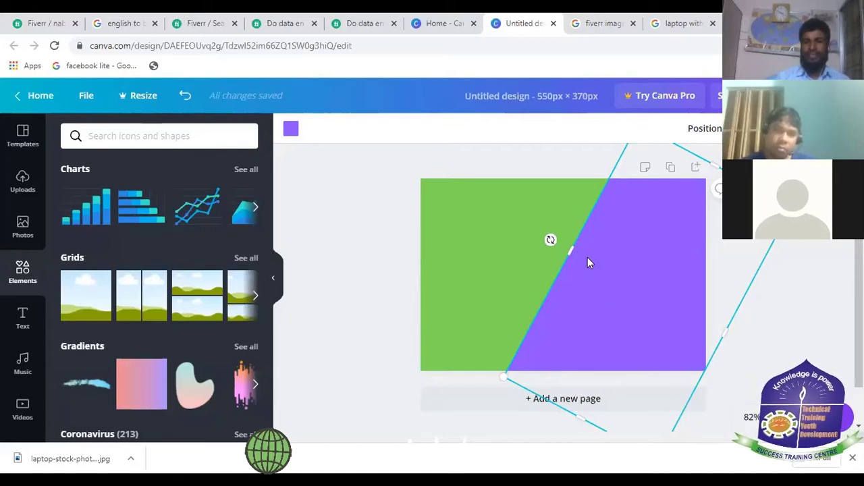
pyautogui.moveTo(586, 264); pyautogui.dragTo(602, 254)
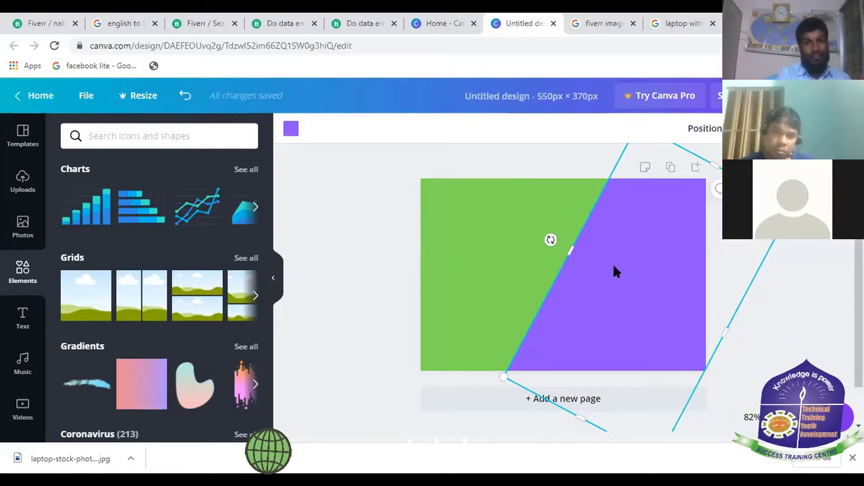
pyautogui.moveTo(614, 266); pyautogui.dragTo(453, 239)
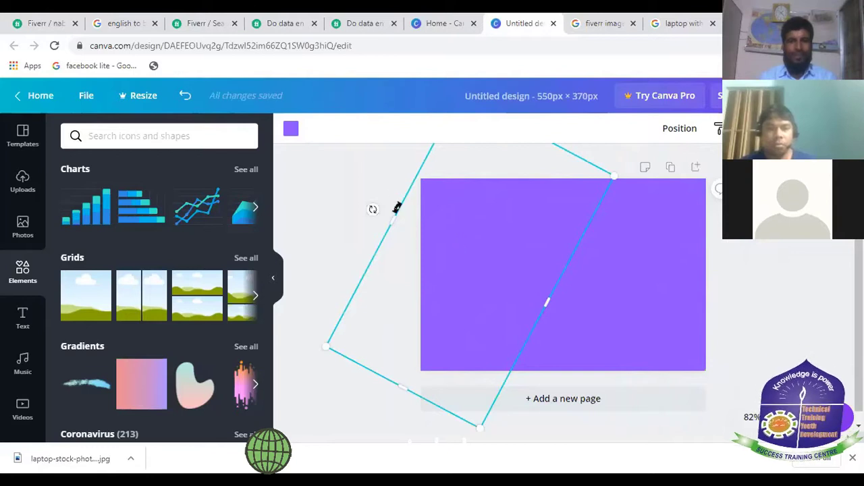
# Step: Rotate the left violet grid to a steeper slant and extend its outer edge slightly beyond the page
pyautogui.moveTo(396, 206); pyautogui.dragTo(407, 227)
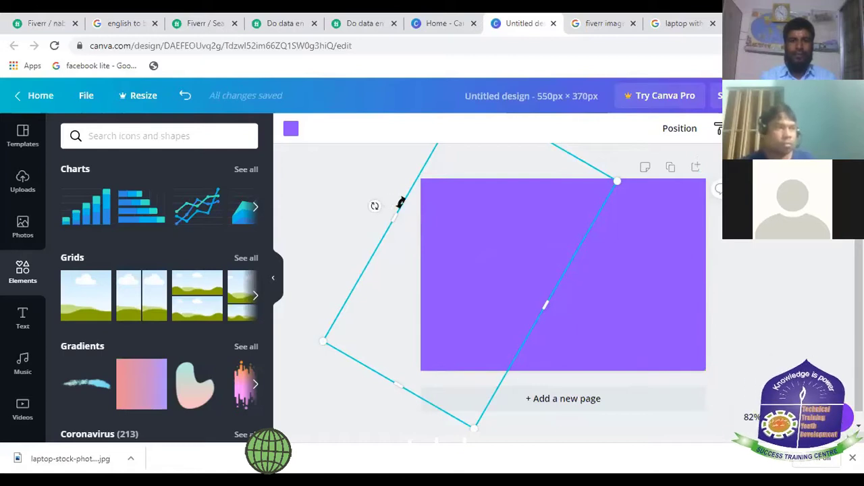
pyautogui.moveTo(399, 202); pyautogui.dragTo(462, 258)
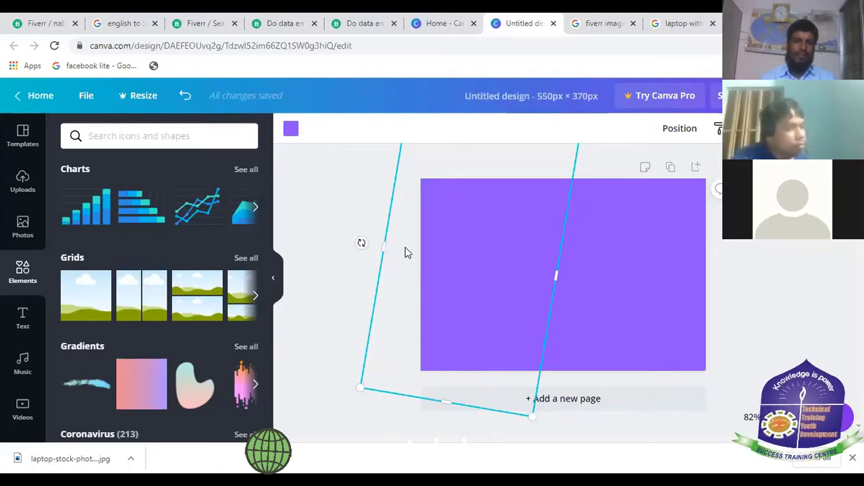
pyautogui.moveTo(386, 242); pyautogui.dragTo(370, 278)
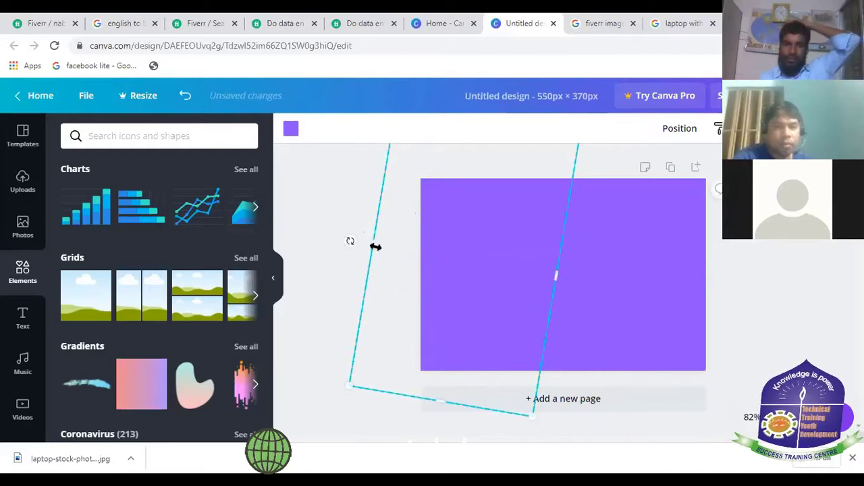
# Step: Reshape and rotate the violet grid over the page's left part to a stronger tilt, checking the Fiverr reference gig image
pyautogui.moveTo(374, 247); pyautogui.dragTo(503, 230)
pyautogui.moveTo(503, 223); pyautogui.dragTo(478, 232)
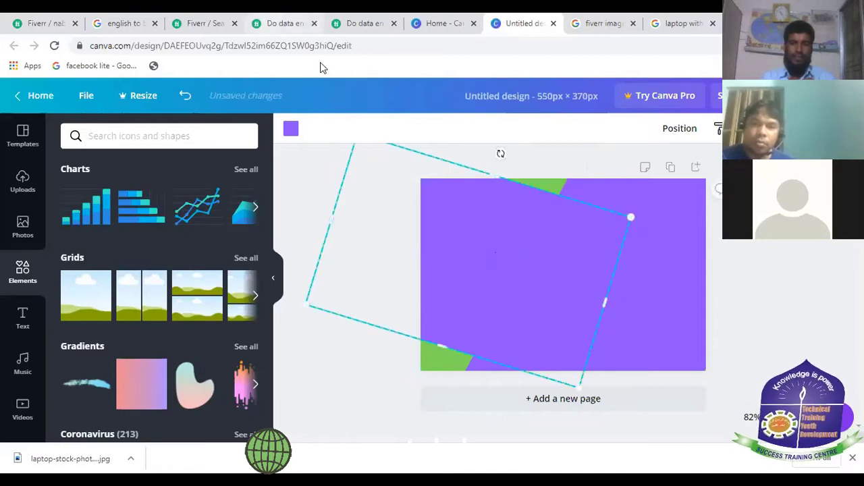
pyautogui.hotkey('ctrl', '4')
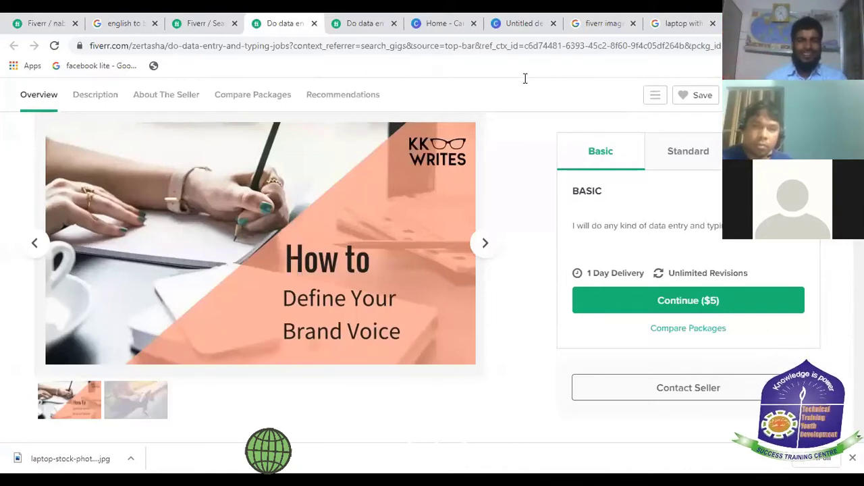
pyautogui.hotkey('ctrl', '7')
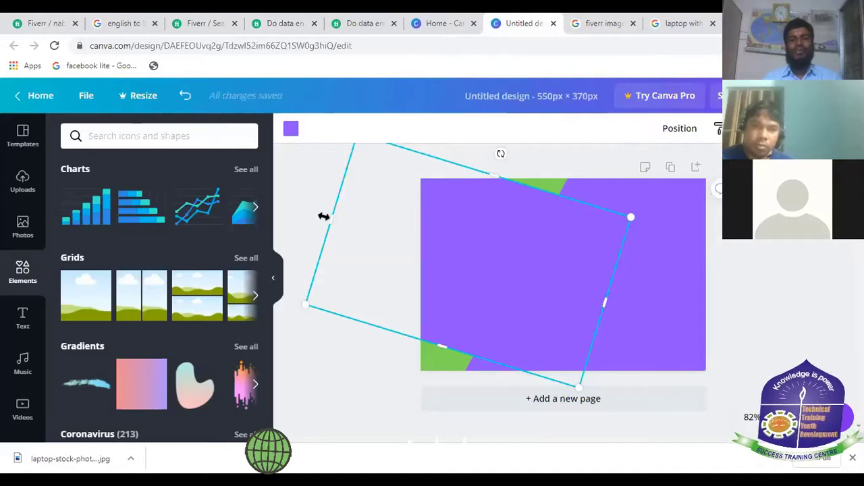
# Step: Narrow the left violet grid, then widen it again until its outer edge lies just beyond the page
pyautogui.moveTo(335, 223); pyautogui.dragTo(525, 309)
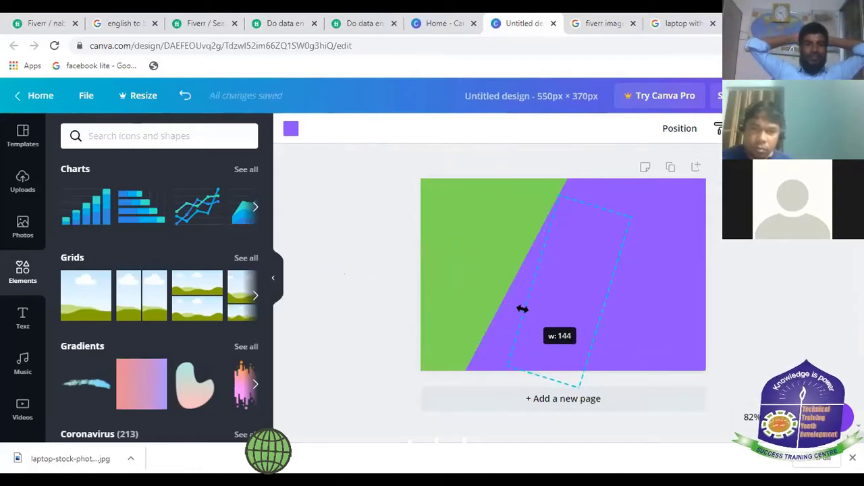
pyautogui.moveTo(523, 309); pyautogui.dragTo(265, 35)
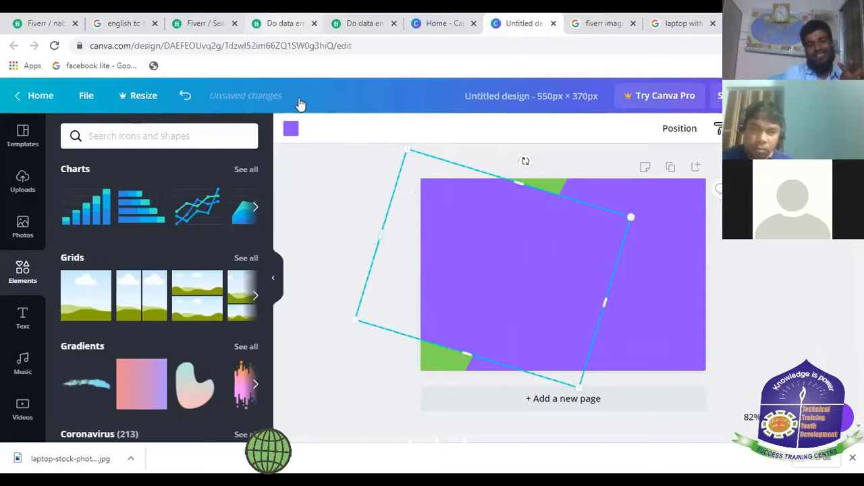
pyautogui.hotkey('ctrl', '4')
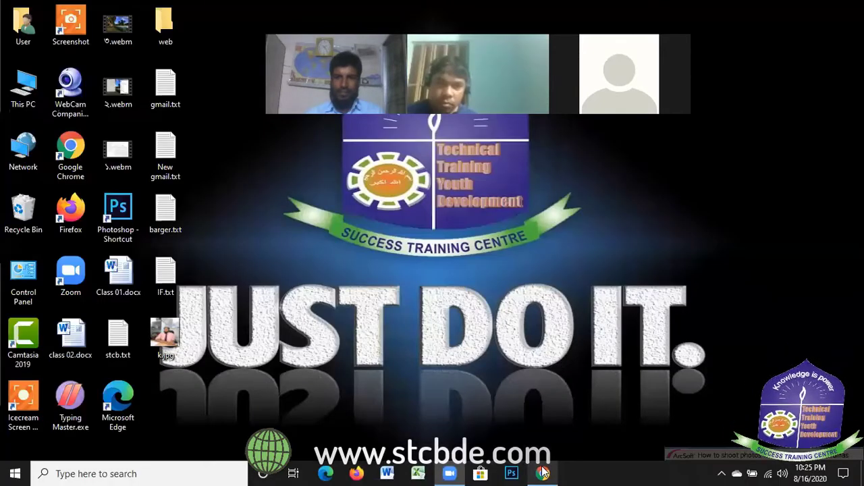
# Step: Switch to Chrome, search Google for canva.com and open the Canva home page
pyautogui.click(543, 473)
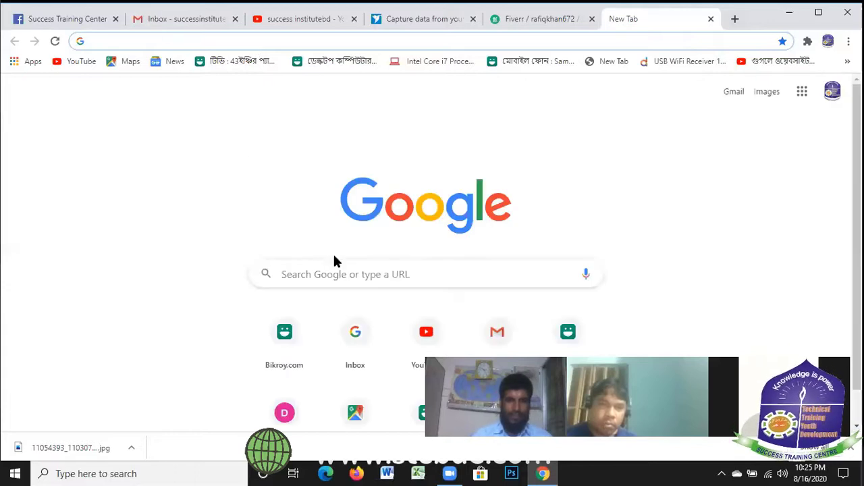
pyautogui.click(341, 264)
pyautogui.write('c')
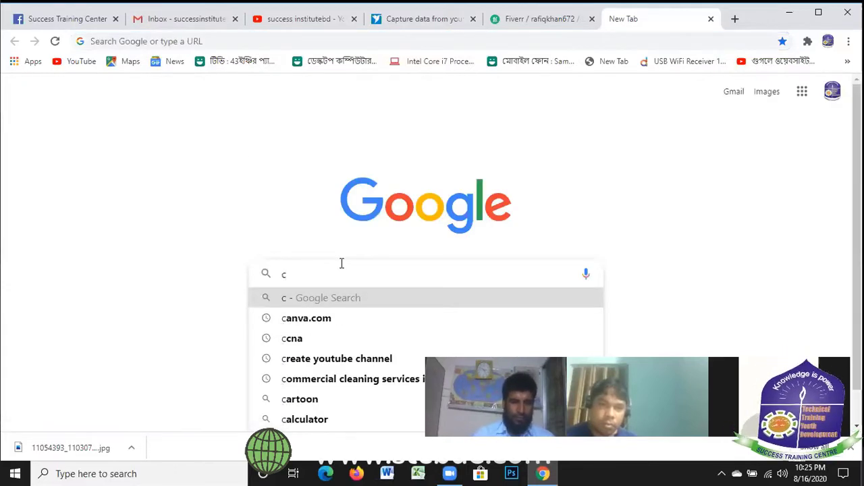
pyautogui.write('a')
pyautogui.click(340, 307)
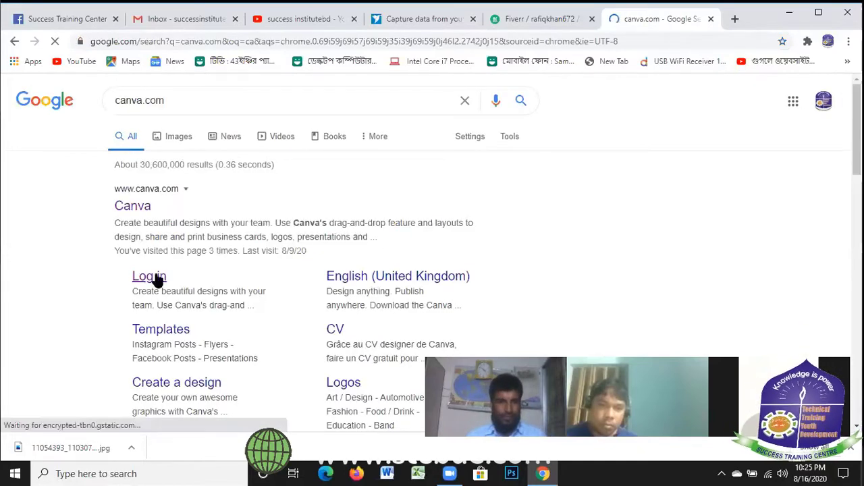
pyautogui.click(123, 204)
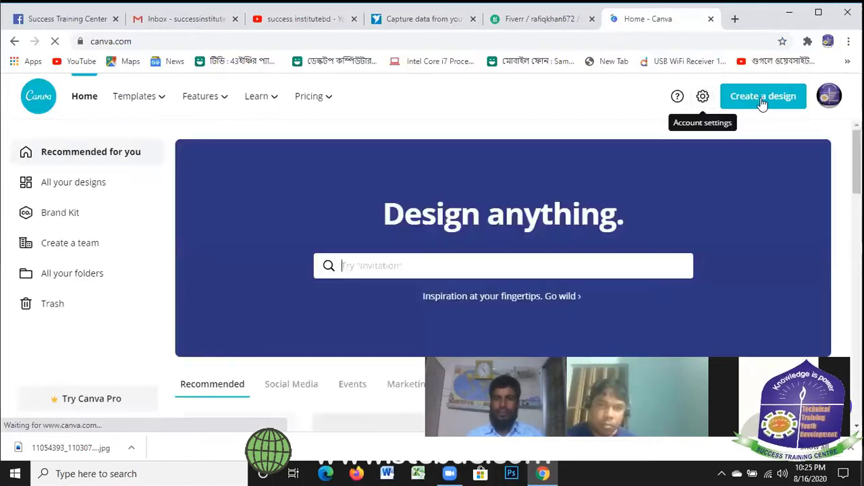
# Step: Create a custom 550 × 370 px design and fill its page background with the dark violet default colour
pyautogui.click(761, 101)
pyautogui.click(626, 161)
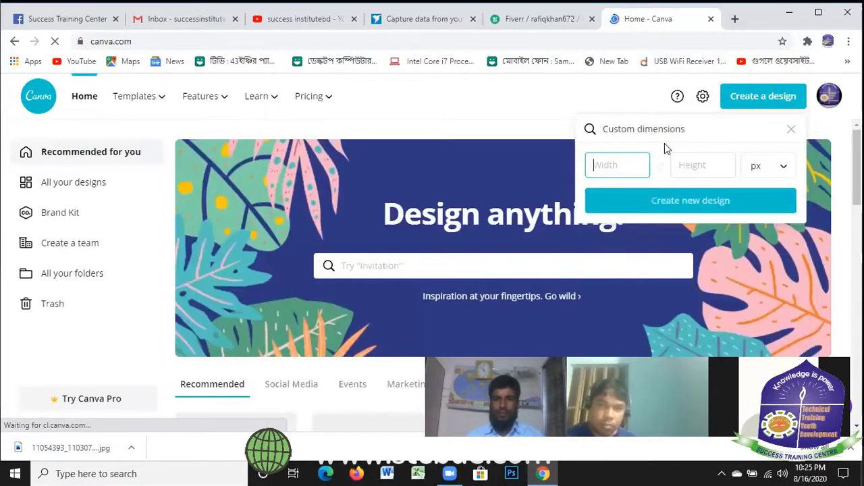
pyautogui.write('5')
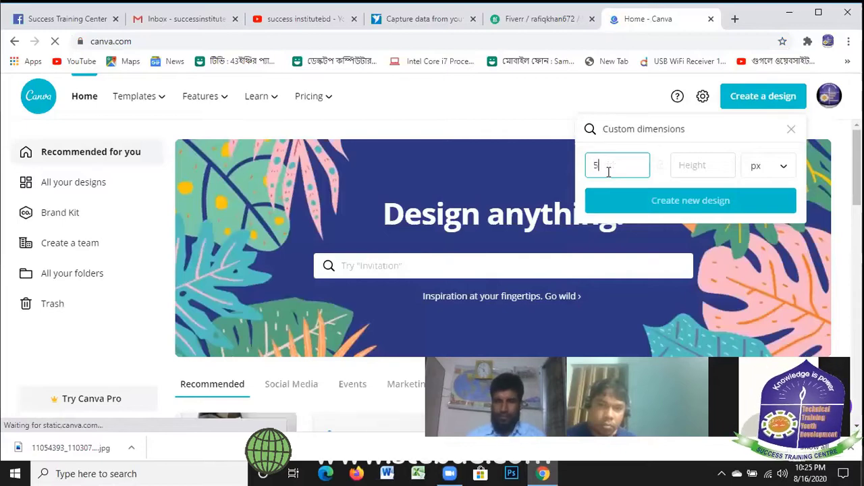
pyautogui.write('50')
pyautogui.click(687, 170)
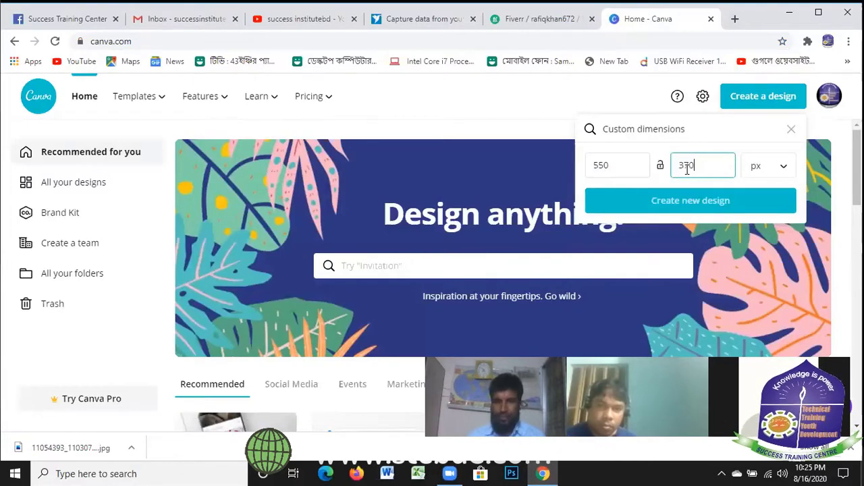
pyautogui.click(693, 204)
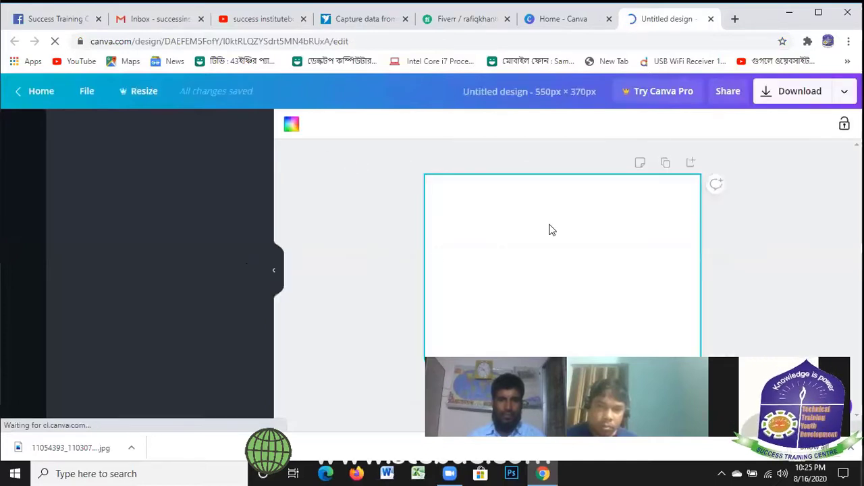
pyautogui.click(291, 125)
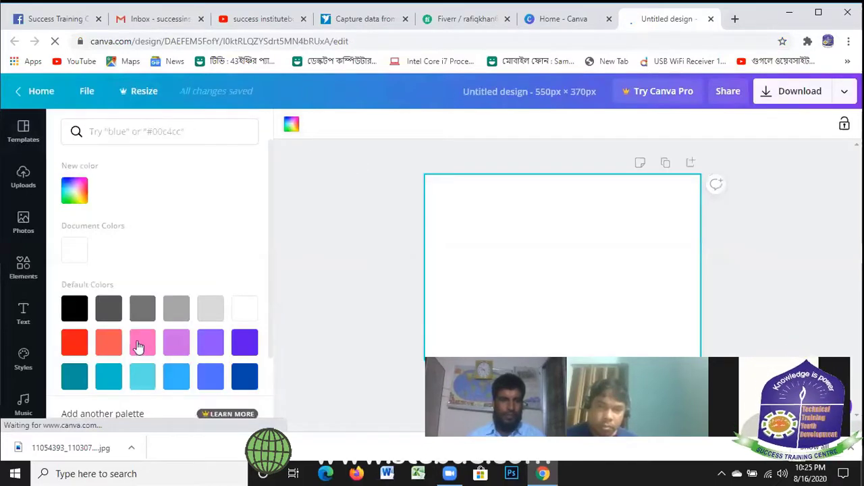
pyautogui.click(244, 343)
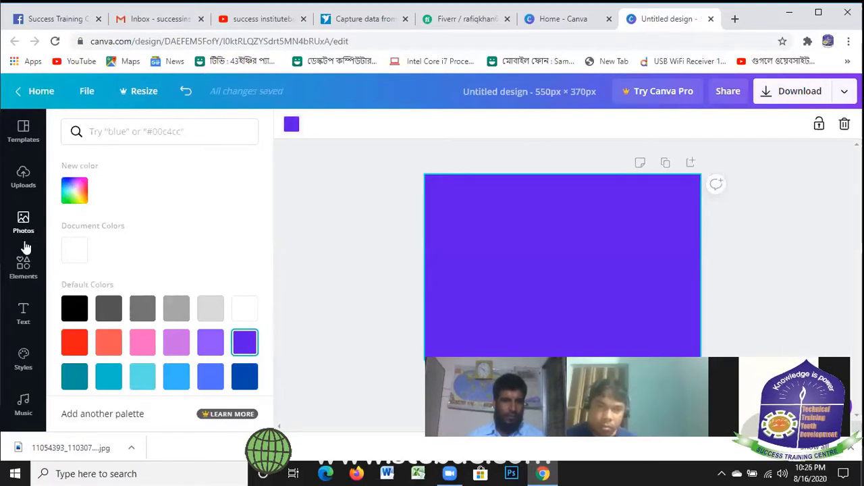
# Step: Add the single-cell grid from the grid elements so it covers the page
pyautogui.click(24, 273)
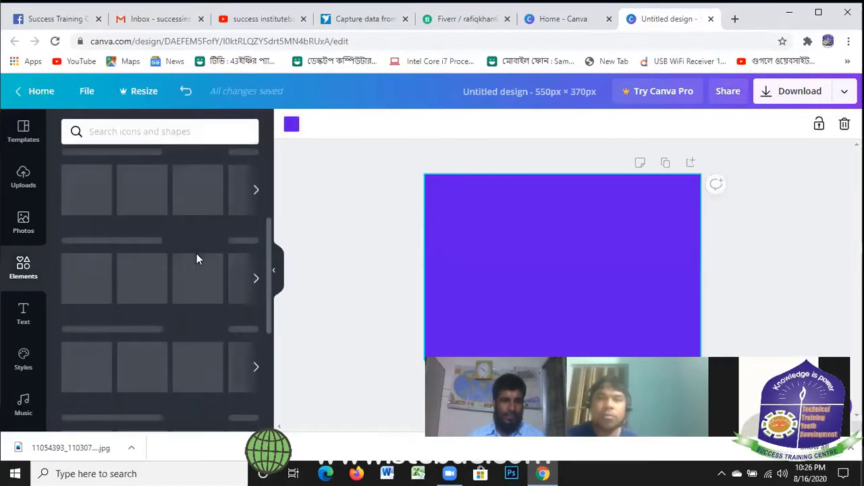
pyautogui.scroll(-1, 196, 253)
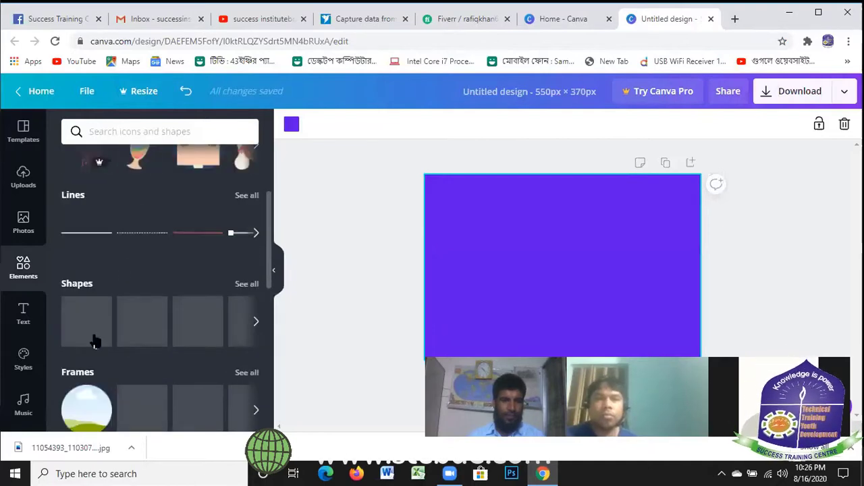
pyautogui.scroll(-2, 148, 299)
pyautogui.scroll(-3, 129, 271)
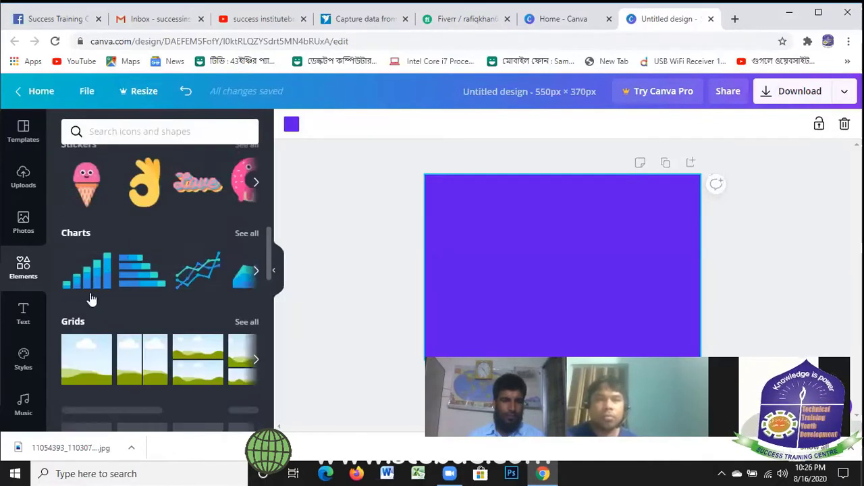
pyautogui.moveTo(310, 306); pyautogui.dragTo(709, 347)
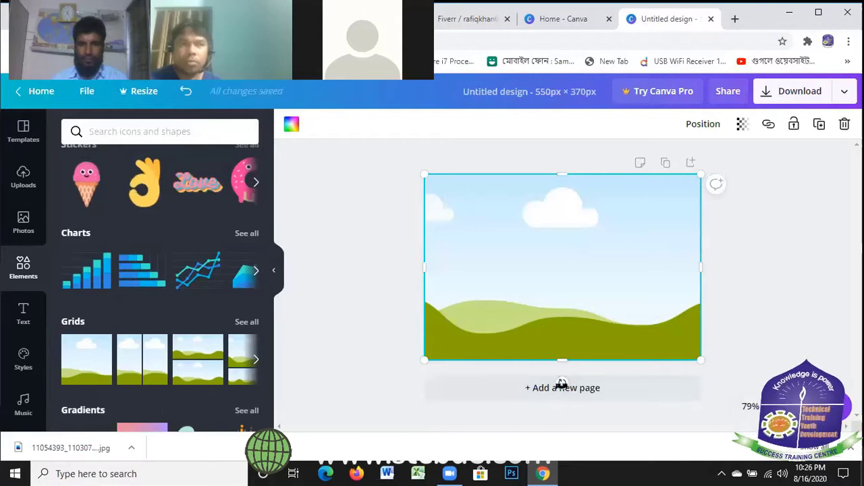
# Step: Rotate the grid to about 112° and place it over the right part of the page with a diagonal inner edge
pyautogui.moveTo(563, 383); pyautogui.dragTo(447, 279)
pyautogui.moveTo(504, 271); pyautogui.dragTo(646, 293)
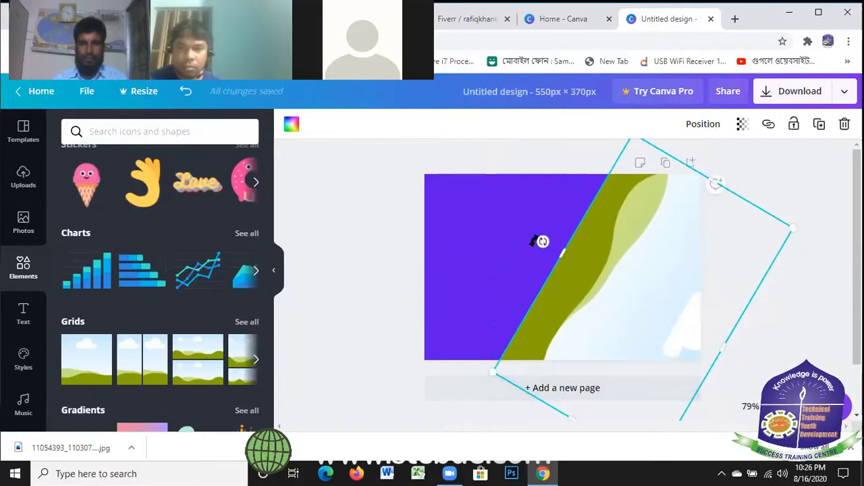
pyautogui.moveTo(540, 243); pyautogui.dragTo(537, 262)
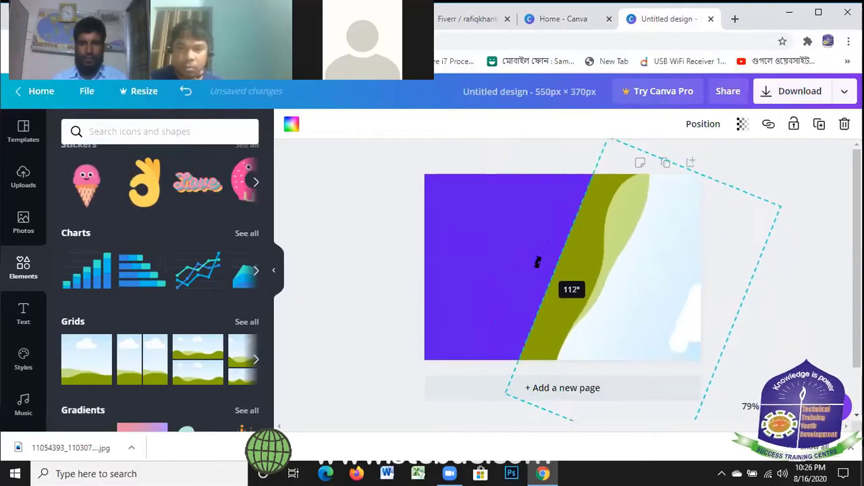
pyautogui.moveTo(643, 293)
pyautogui.mouseDown()
pyautogui.moveTo(659, 293)
pyautogui.moveTo(646, 284)
pyautogui.mouseUp()
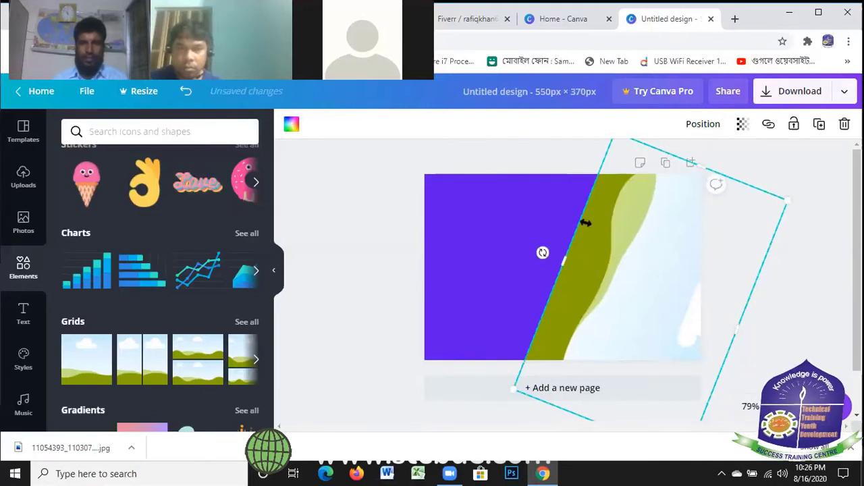
# Step: Fill the slanted grid with the medium violet default colour and place a duplicate over the left part of the page
pyautogui.click(291, 123)
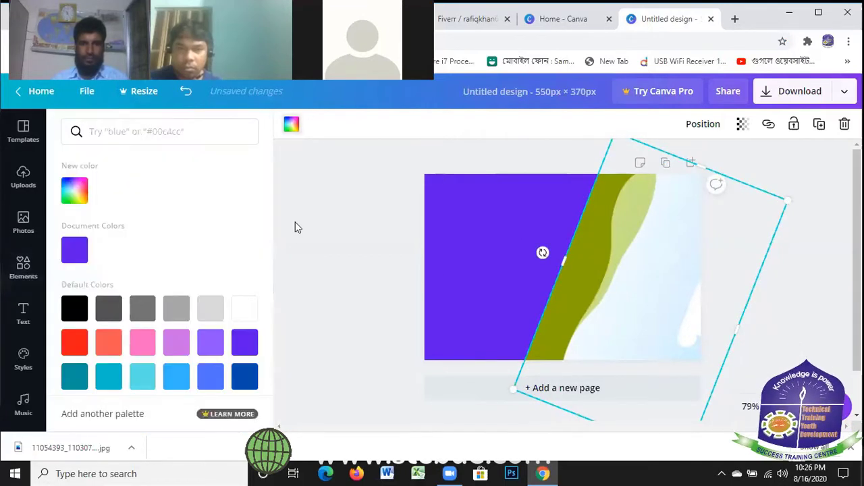
pyautogui.click(212, 344)
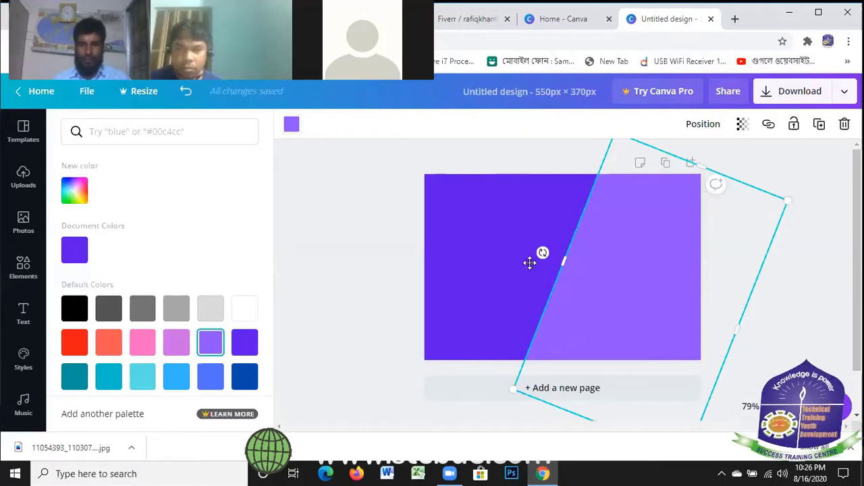
pyautogui.moveTo(531, 261); pyautogui.dragTo(436, 242)
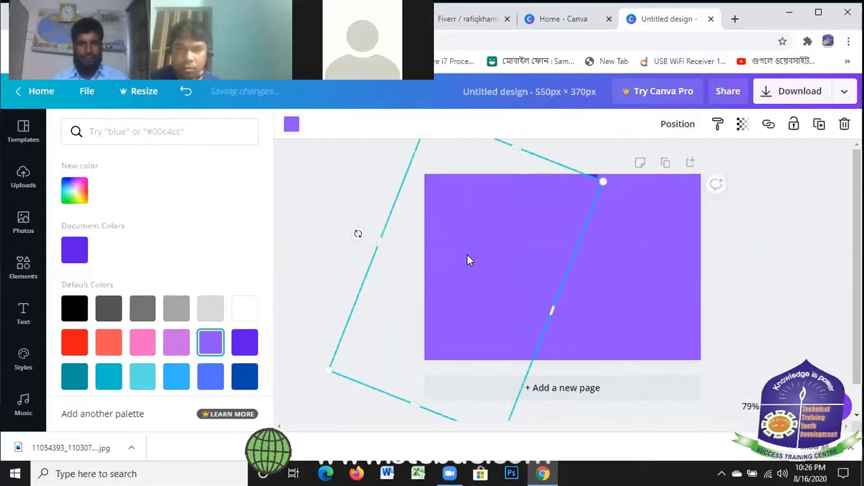
pyautogui.moveTo(479, 245); pyautogui.dragTo(489, 225)
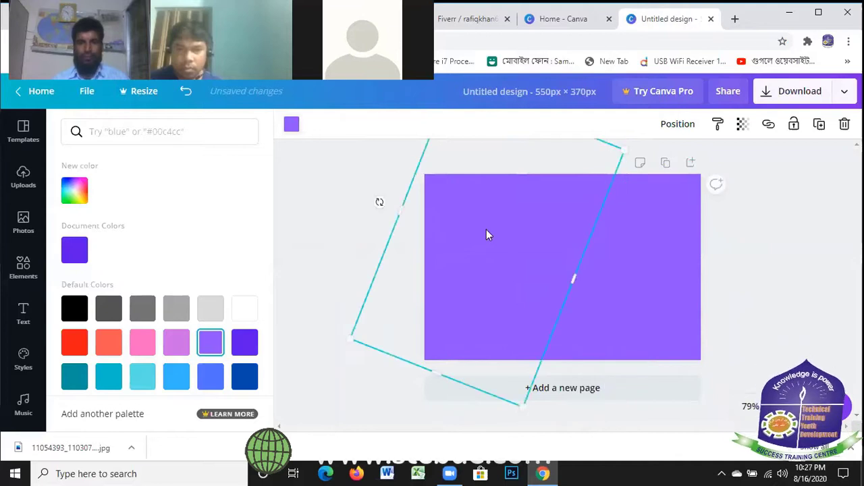
# Step: Tilt the left grid copy further, shift it slightly outward and fill it with the pink default colour
pyautogui.click(111, 344)
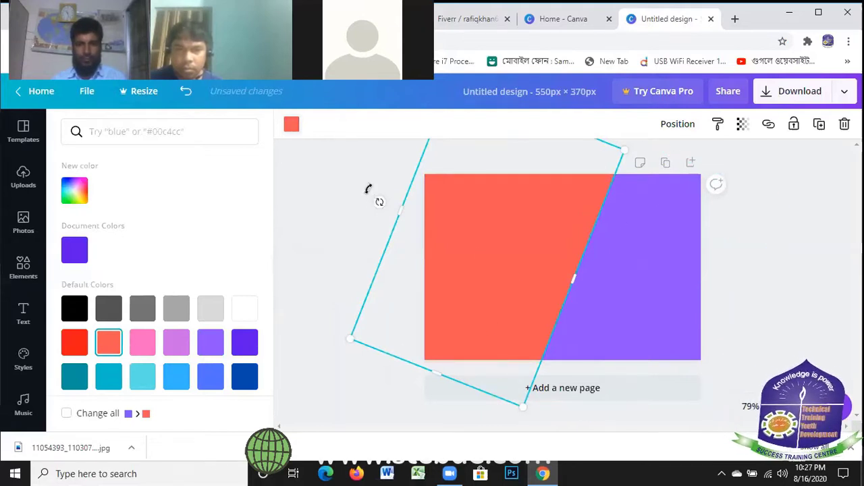
pyautogui.moveTo(368, 189); pyautogui.dragTo(368, 186)
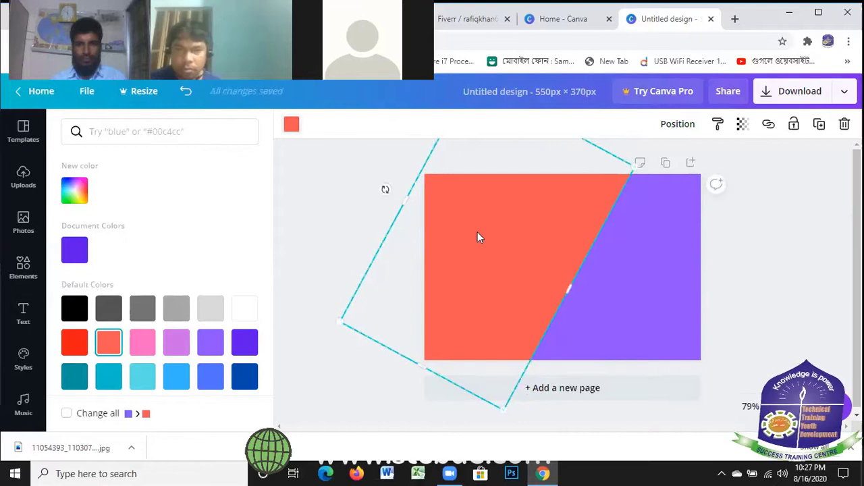
pyautogui.moveTo(478, 231)
pyautogui.mouseDown()
pyautogui.moveTo(459, 222)
pyautogui.moveTo(476, 231)
pyautogui.mouseUp()
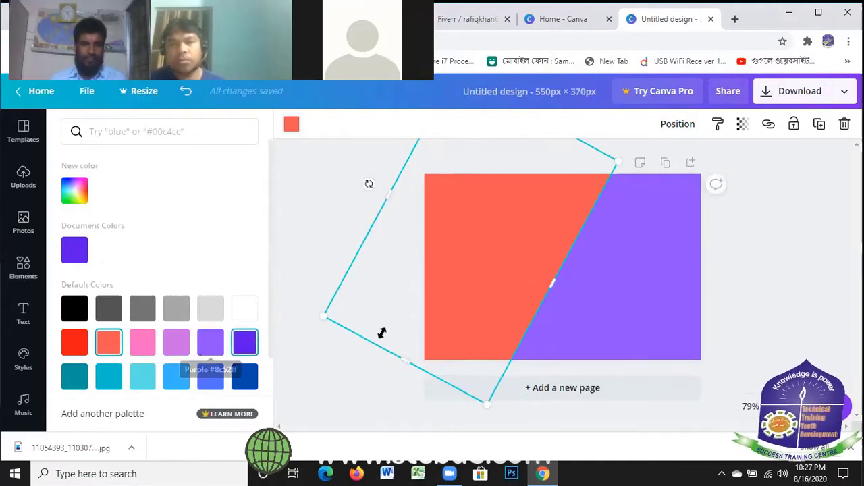
pyautogui.click(145, 345)
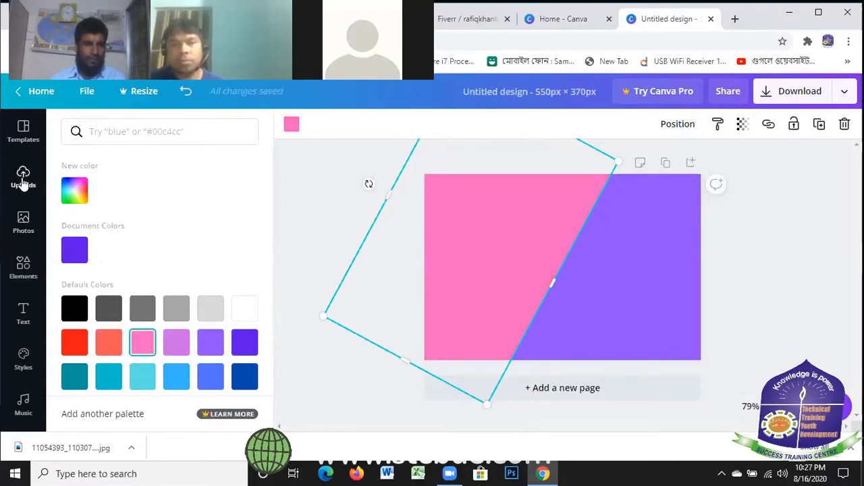
# Step: Find the uploaded photo of a white laptop on a desk and place it inside the pink slanted grid
pyautogui.click(23, 176)
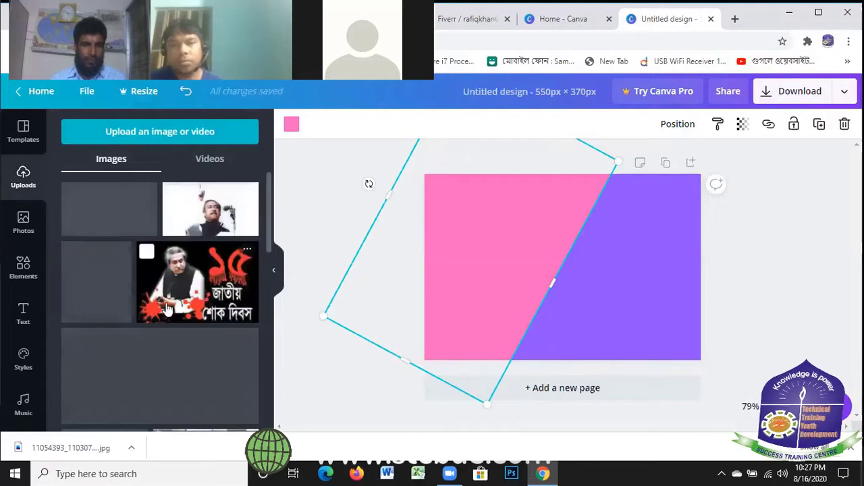
pyautogui.scroll(-10, 166, 284)
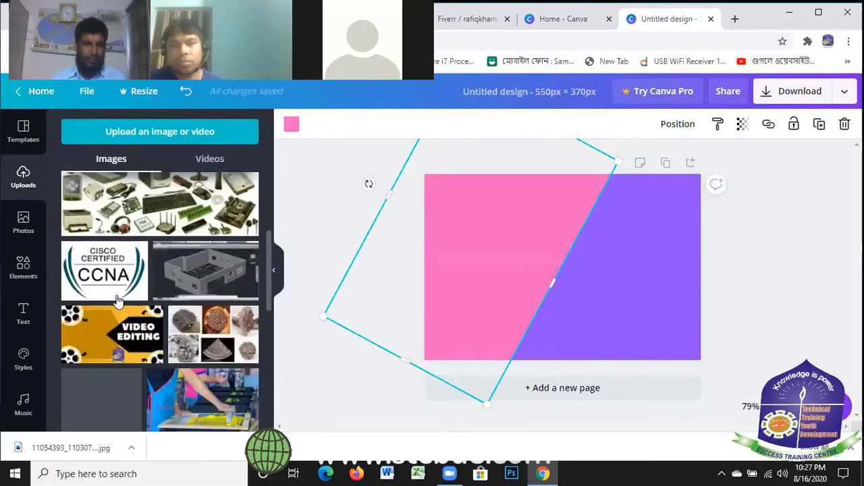
pyautogui.scroll(-5, 167, 283)
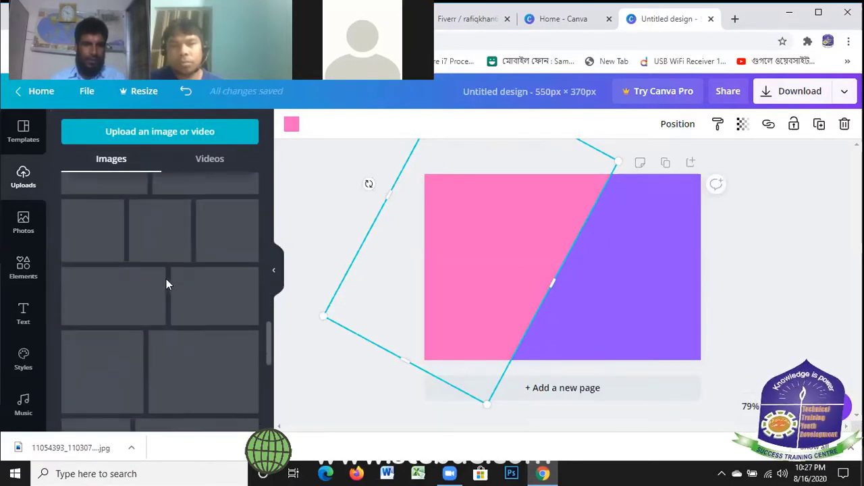
pyautogui.scroll(2, 165, 282)
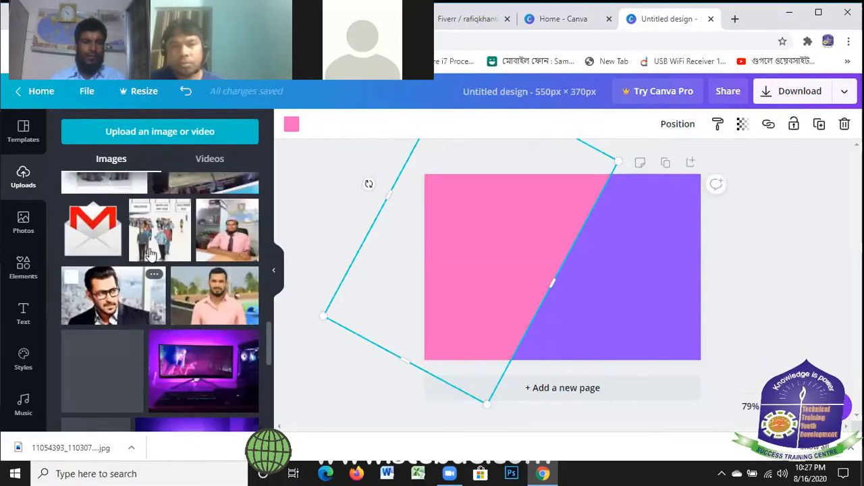
pyautogui.scroll(-3, 150, 254)
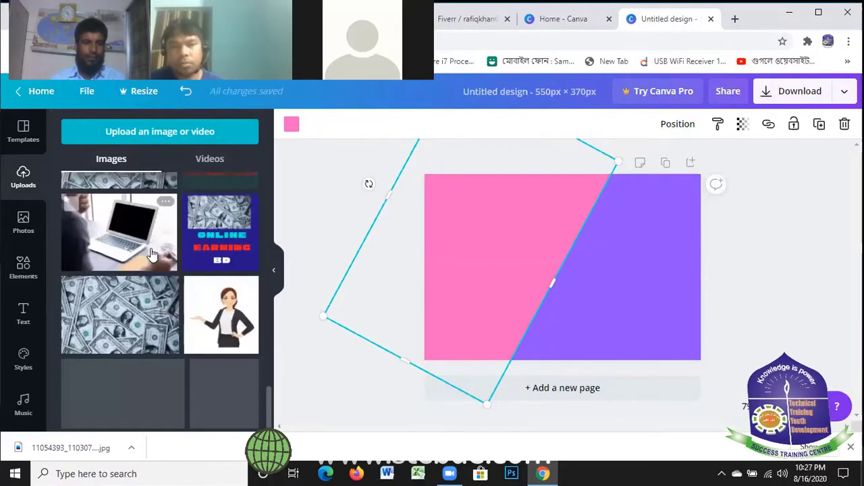
pyautogui.click(98, 238)
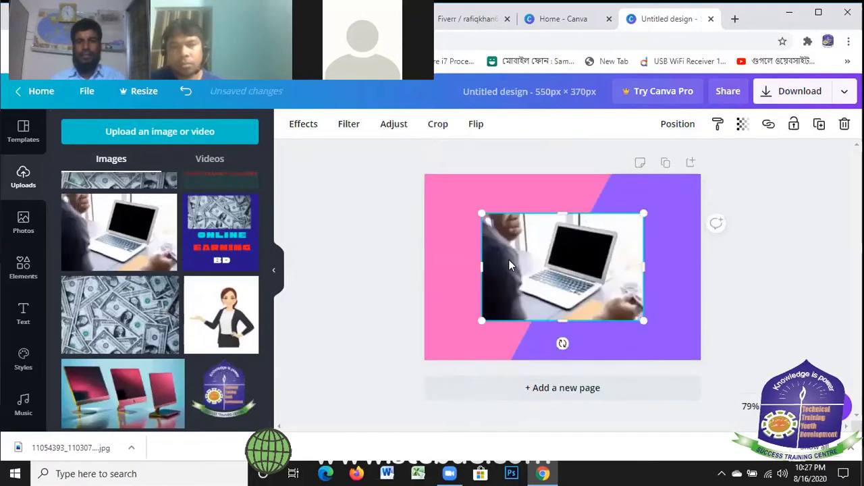
pyautogui.moveTo(509, 260); pyautogui.dragTo(466, 252)
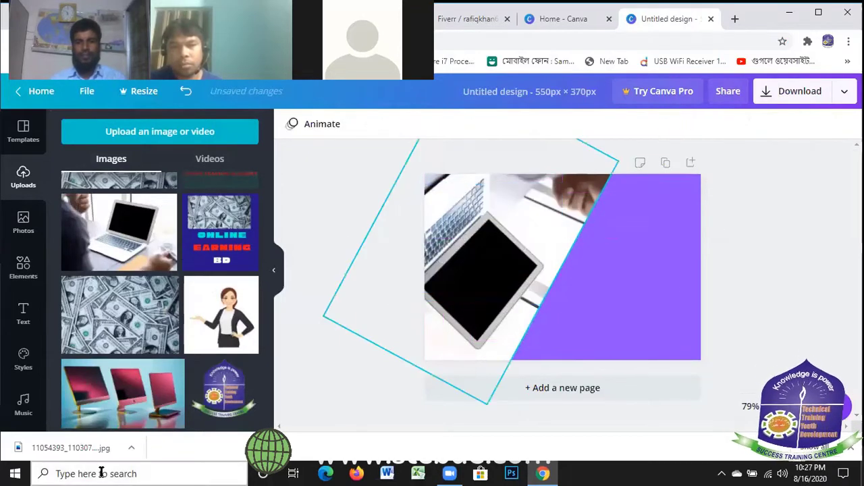
# Step: Flip the laptop photo in the slanted grid horizontally
pyautogui.click(483, 266)
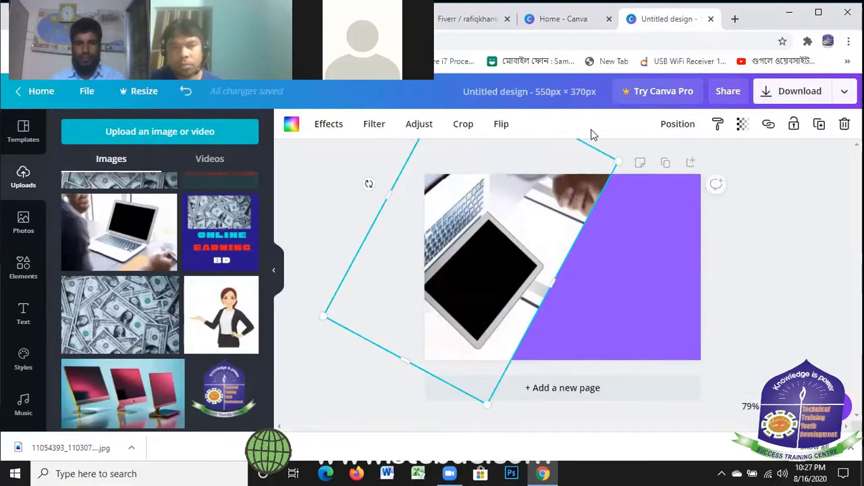
pyautogui.click(501, 126)
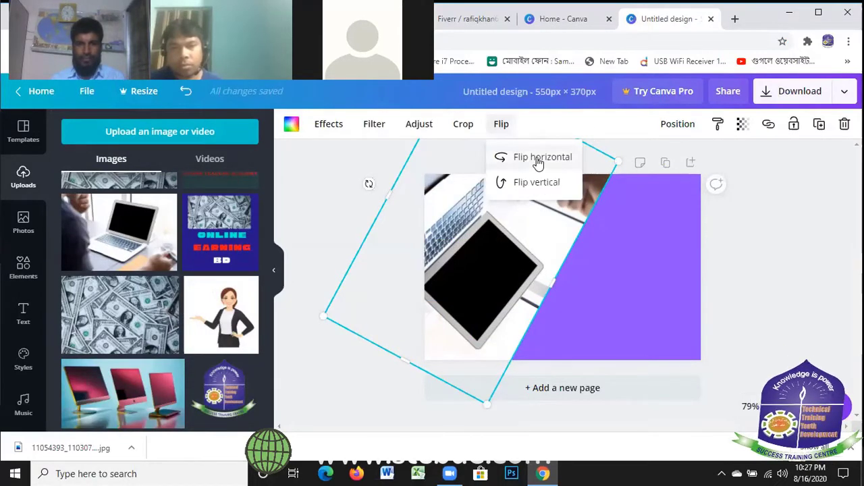
pyautogui.click(510, 157)
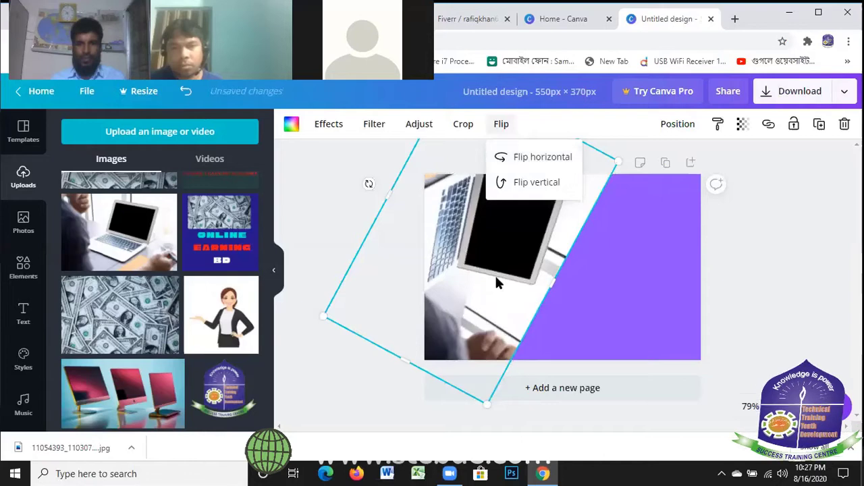
pyautogui.click(530, 158)
pyautogui.click(532, 158)
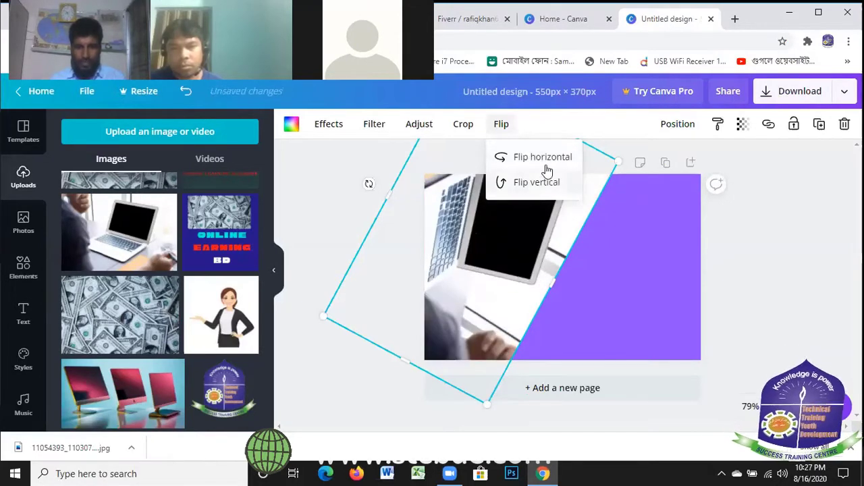
# Step: Nudge the slanted laptop photo panel slightly upward and towards the violet panel
pyautogui.moveTo(475, 277)
pyautogui.mouseDown()
pyautogui.moveTo(498, 245)
pyautogui.moveTo(491, 270)
pyautogui.moveTo(463, 286)
pyautogui.moveTo(472, 264)
pyautogui.mouseUp()
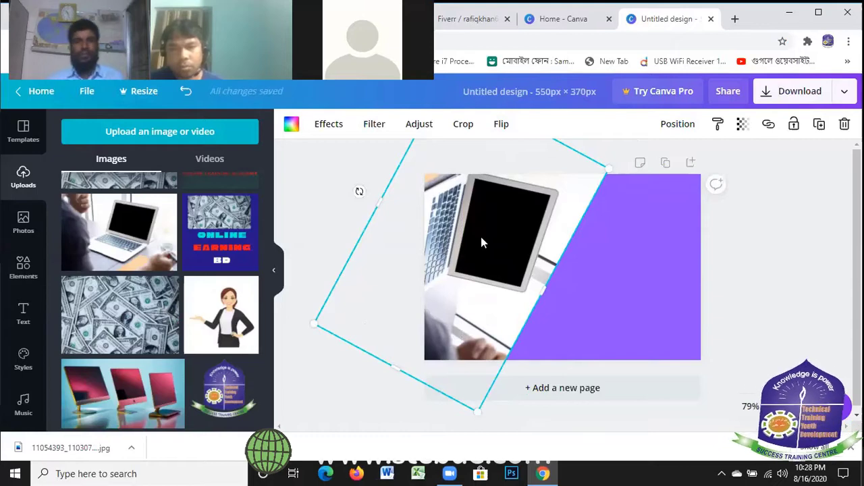
pyautogui.moveTo(487, 236); pyautogui.dragTo(494, 218)
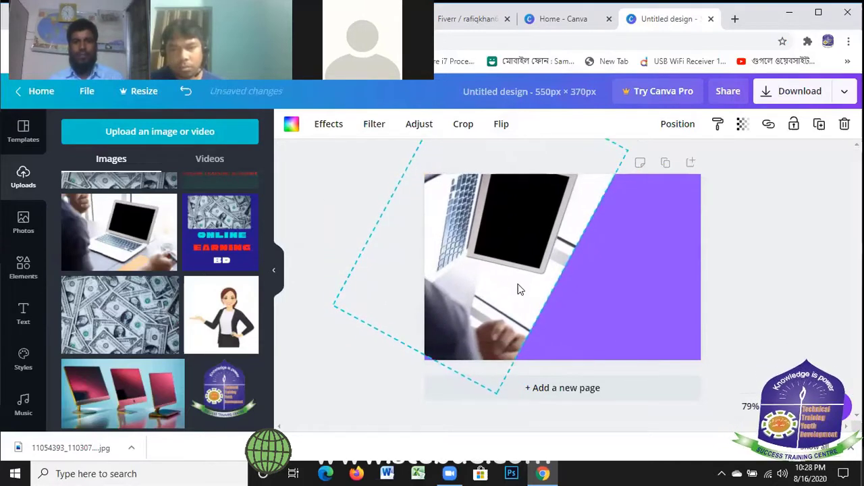
pyautogui.moveTo(519, 289); pyautogui.dragTo(520, 290)
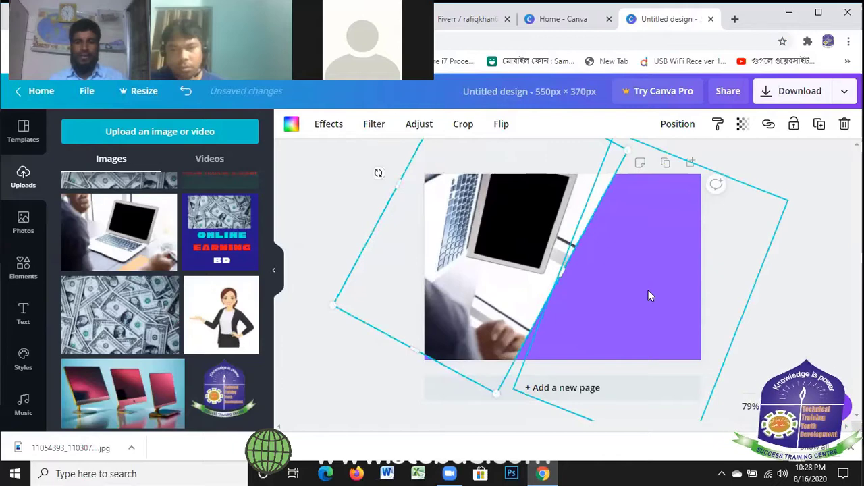
pyautogui.click(648, 290)
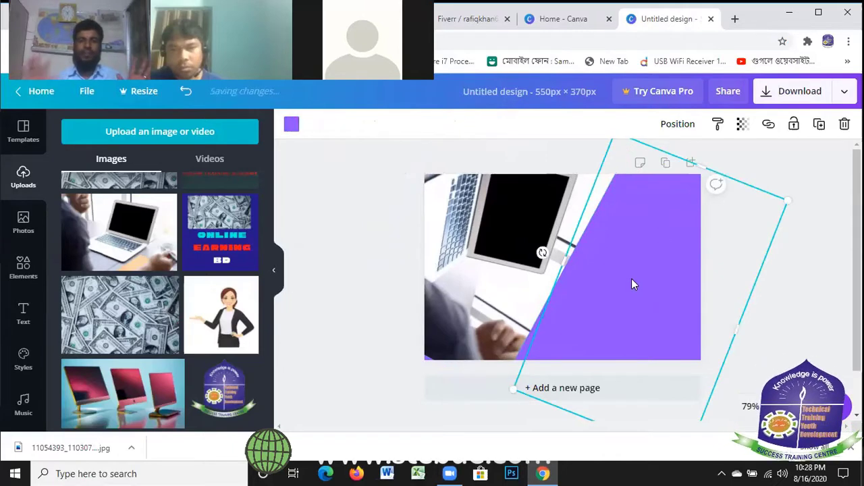
pyautogui.click(797, 100)
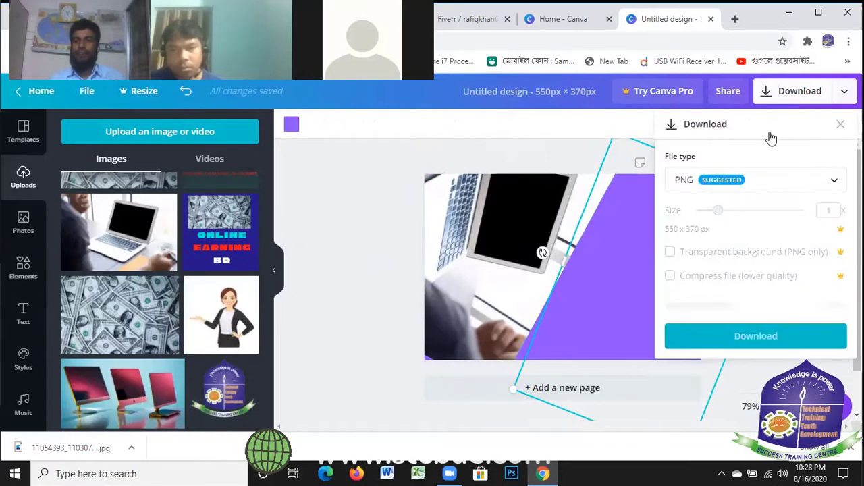
pyautogui.click(726, 192)
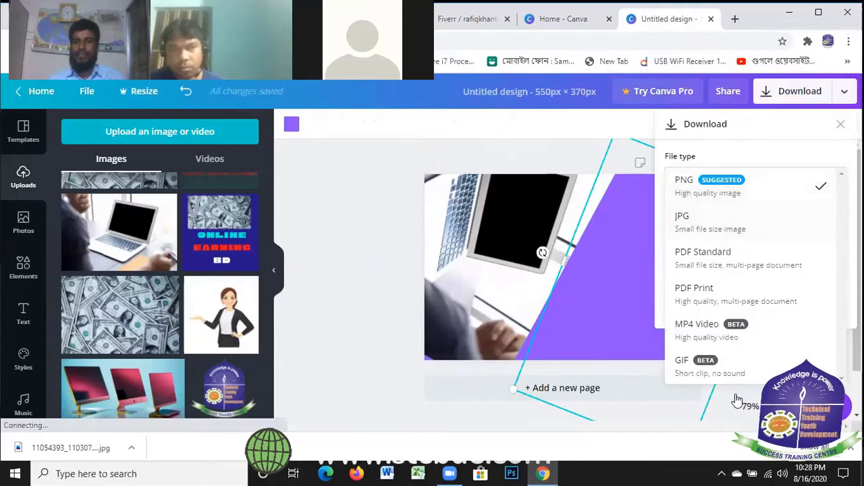
pyautogui.click(703, 223)
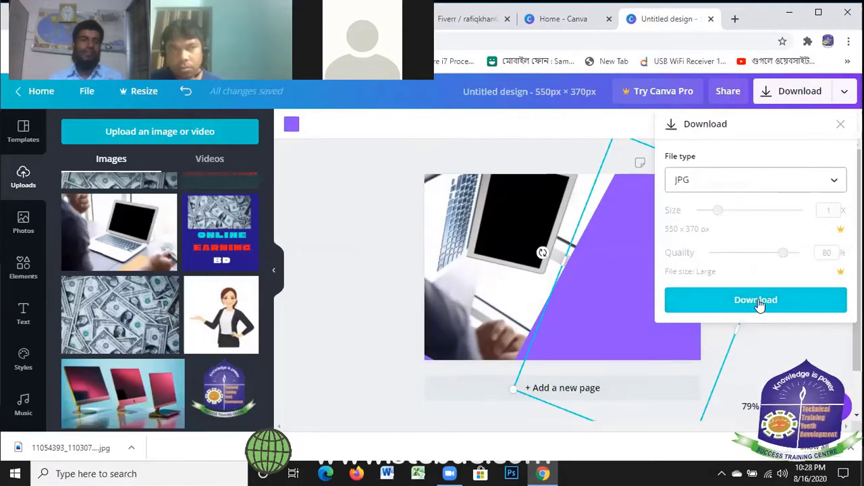
pyautogui.click(814, 362)
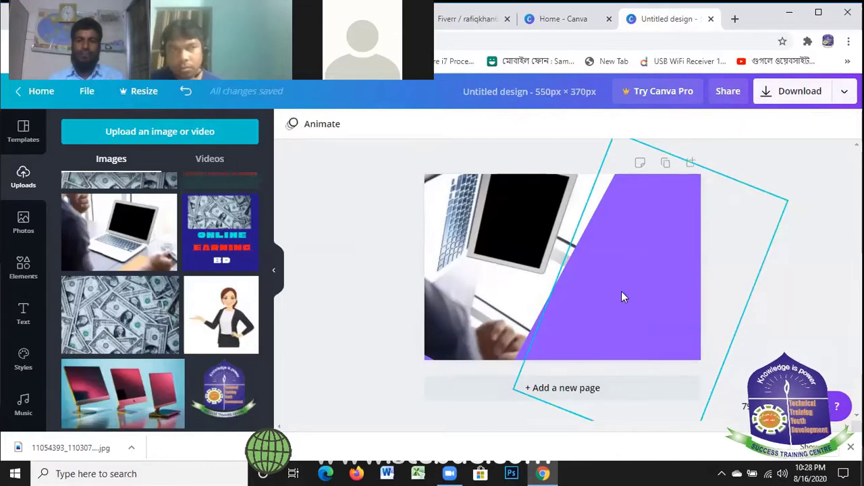
# Step: Add a heading text box, move it onto the violet panel and narrow it to fit beside the photo's slanted edge
pyautogui.click(24, 316)
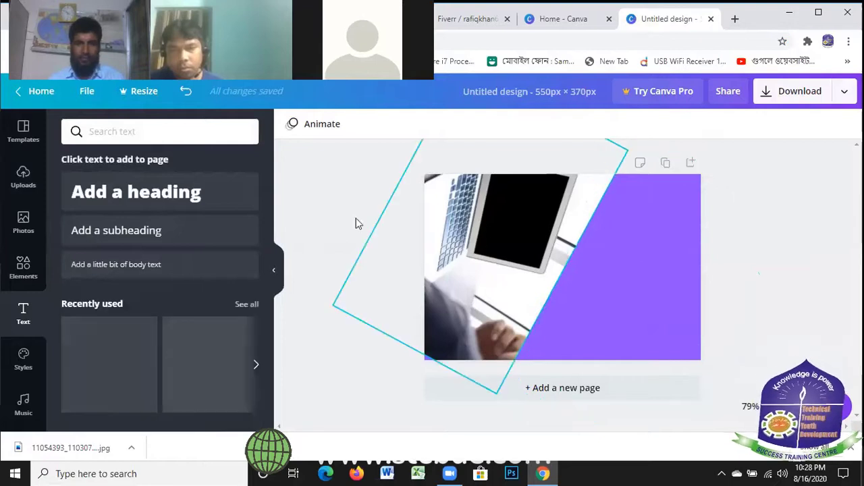
pyautogui.click(135, 195)
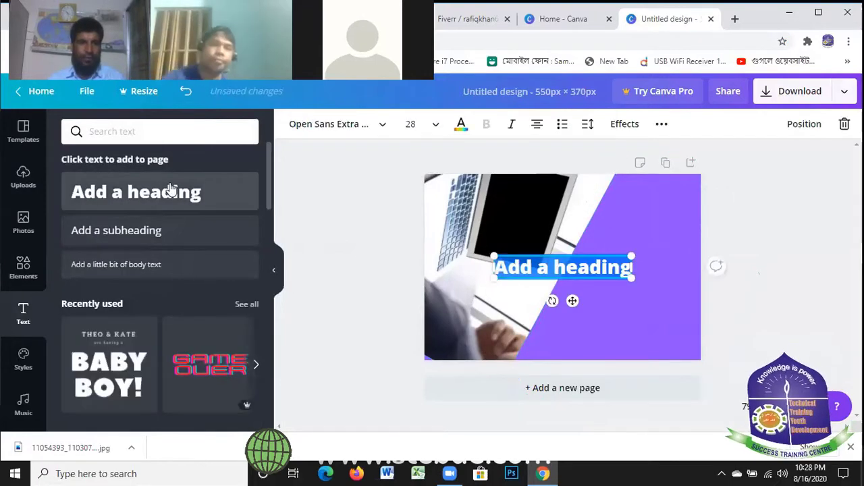
pyautogui.click(563, 270)
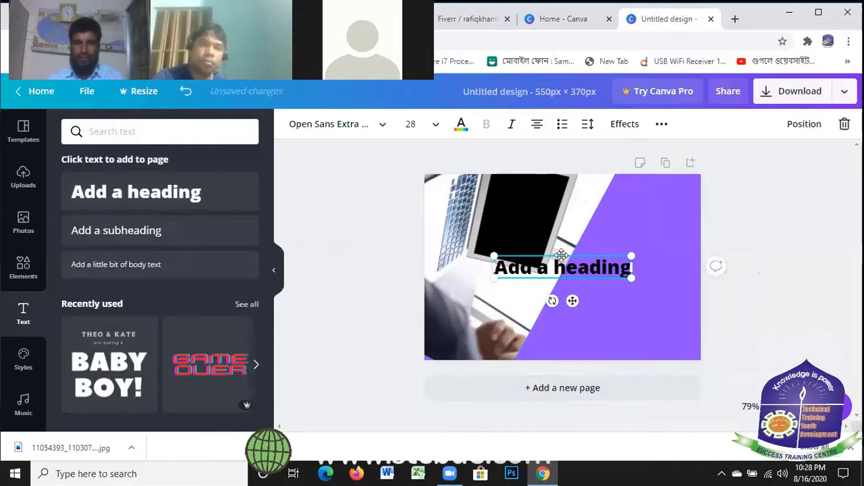
pyautogui.moveTo(564, 254); pyautogui.dragTo(633, 236)
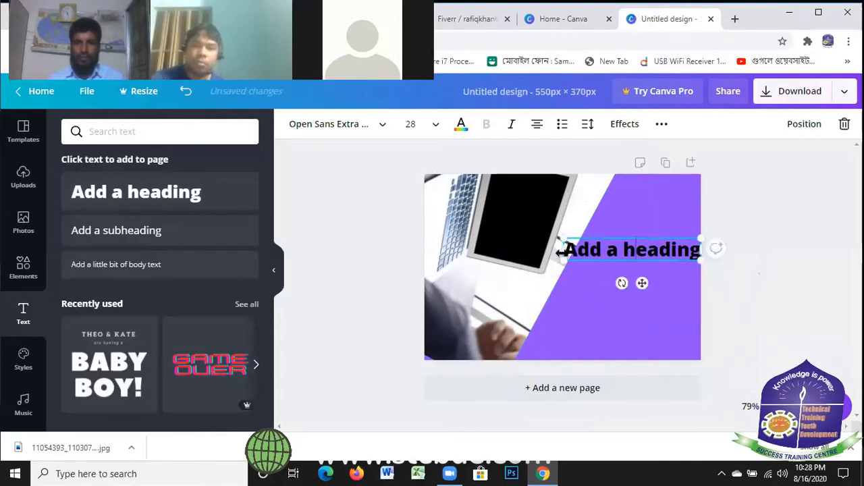
pyautogui.moveTo(564, 249); pyautogui.dragTo(580, 252)
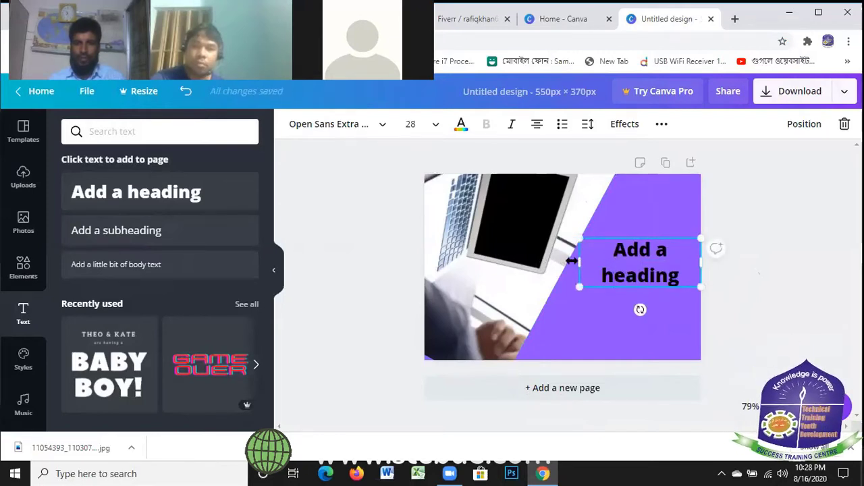
pyautogui.moveTo(572, 260); pyautogui.dragTo(569, 260)
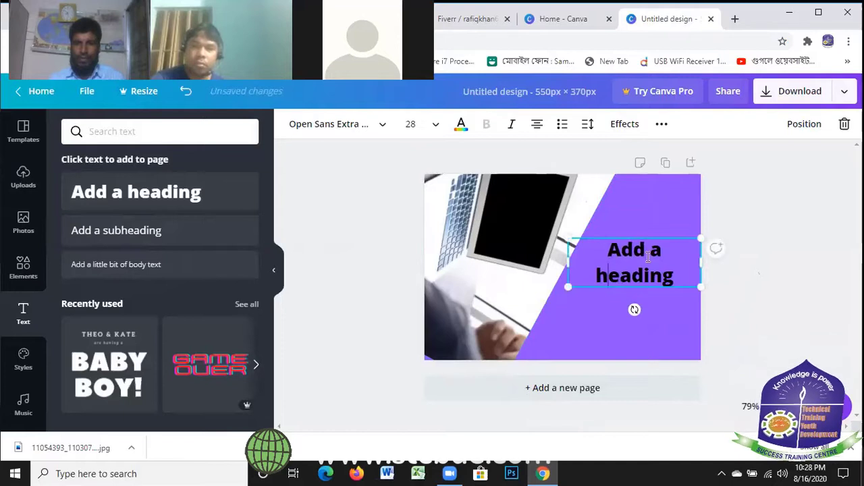
# Step: Set the heading's font size to 24 and move it slightly lower on the violet panel
pyautogui.click(435, 124)
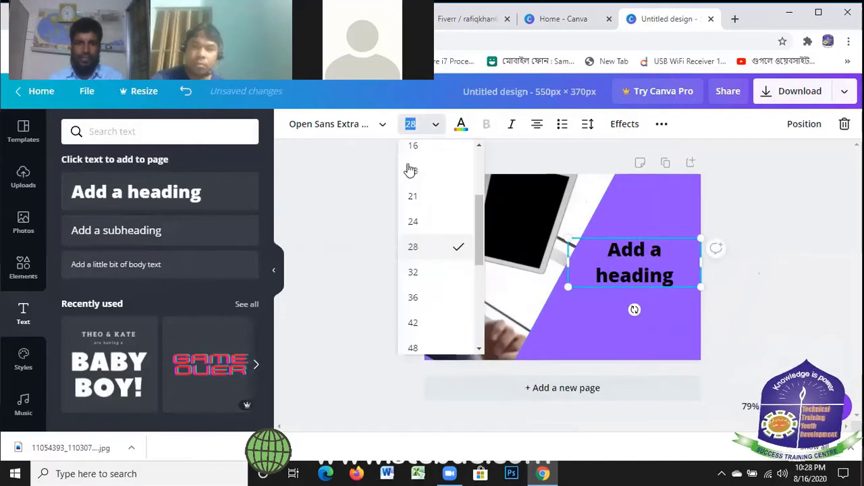
pyautogui.click(426, 220)
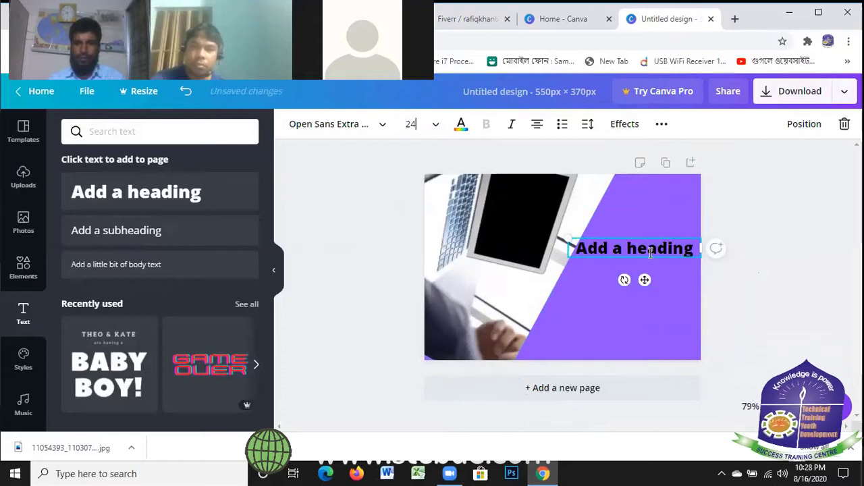
pyautogui.moveTo(650, 251)
pyautogui.mouseDown()
pyautogui.moveTo(651, 285)
pyautogui.moveTo(628, 313)
pyautogui.moveTo(647, 266)
pyautogui.mouseUp()
pyautogui.moveTo(579, 266); pyautogui.dragTo(581, 264)
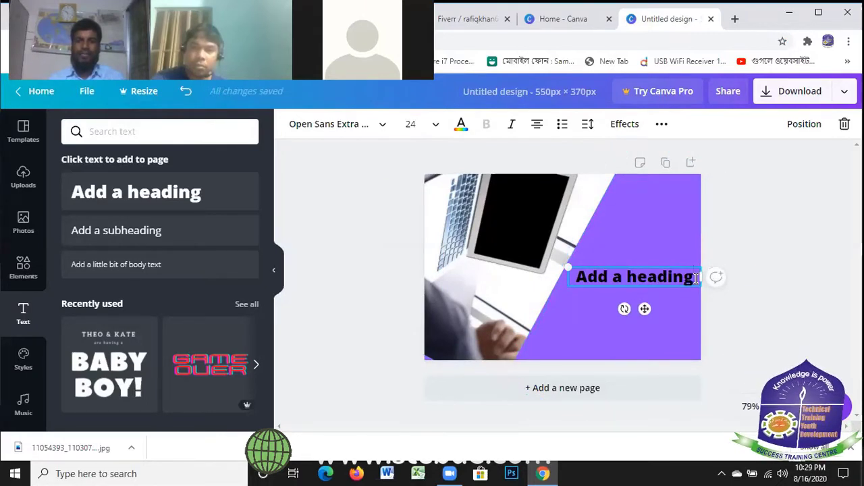
# Step: Replace the heading's placeholder text with "Data Entry"
pyautogui.press('BackSpace')
pyautogui.press('BackSpace')
pyautogui.press('BackSpace')
pyautogui.press('BackSpace')
pyautogui.press('BackSpace')
pyautogui.press('BackSpace')
pyautogui.press('BackSpace')
pyautogui.press('BackSpace')
pyautogui.press('BackSpace')
pyautogui.press('BackSpace')
pyautogui.press('BackSpace')
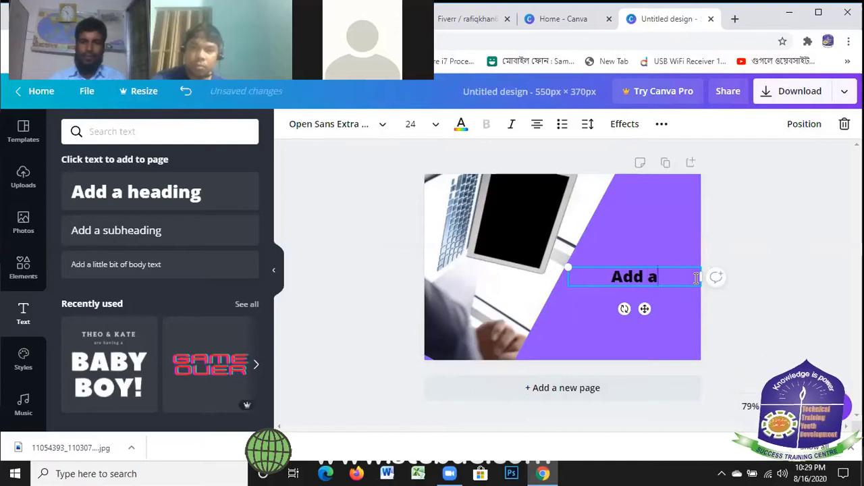
pyautogui.press('BackSpace')
pyautogui.press('BackSpace')
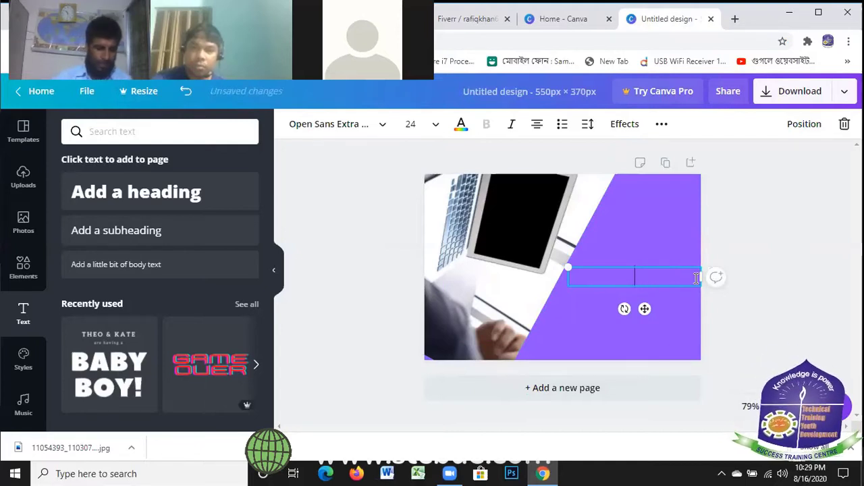
pyautogui.write('Data')
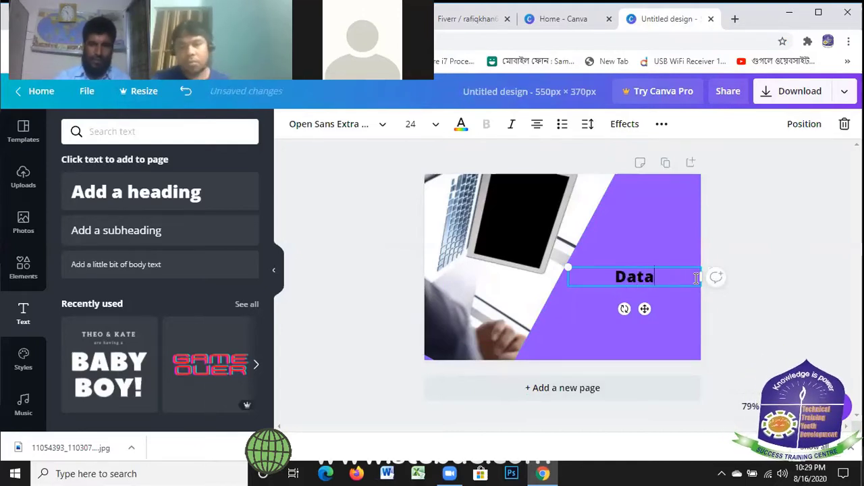
pyautogui.write(' En')
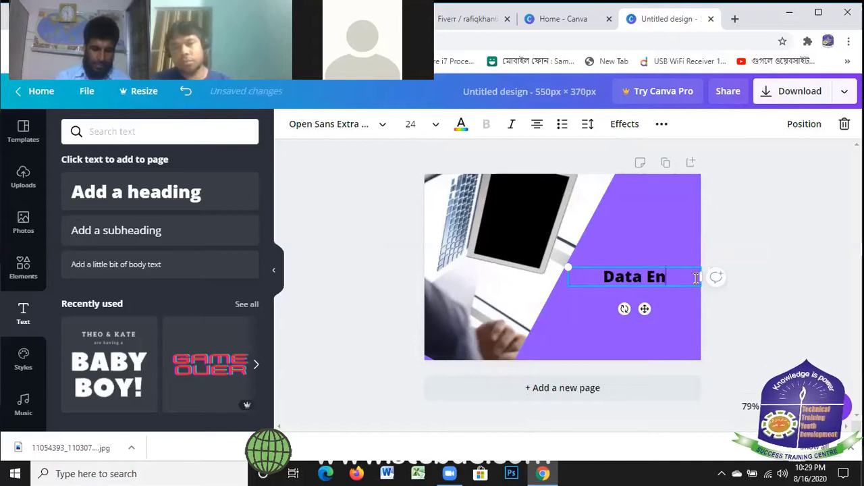
pyautogui.write('try')
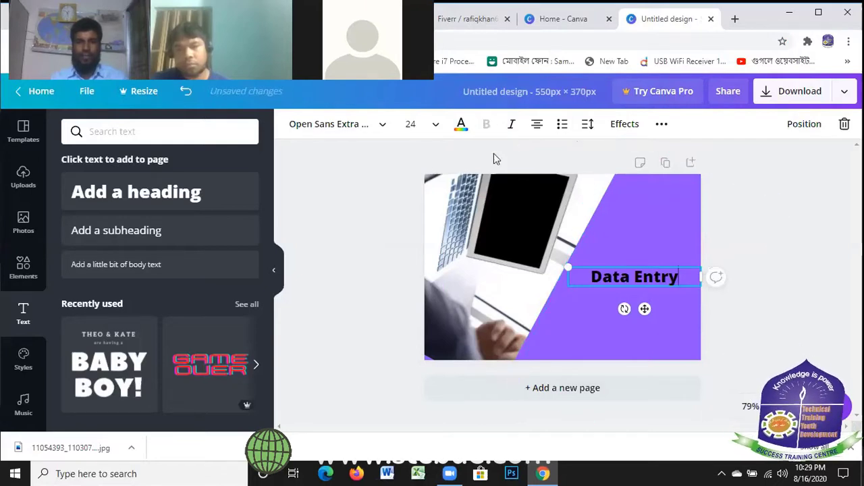
# Step: Colour the "Data Entry" heading with the bright red default colour
pyautogui.click(460, 138)
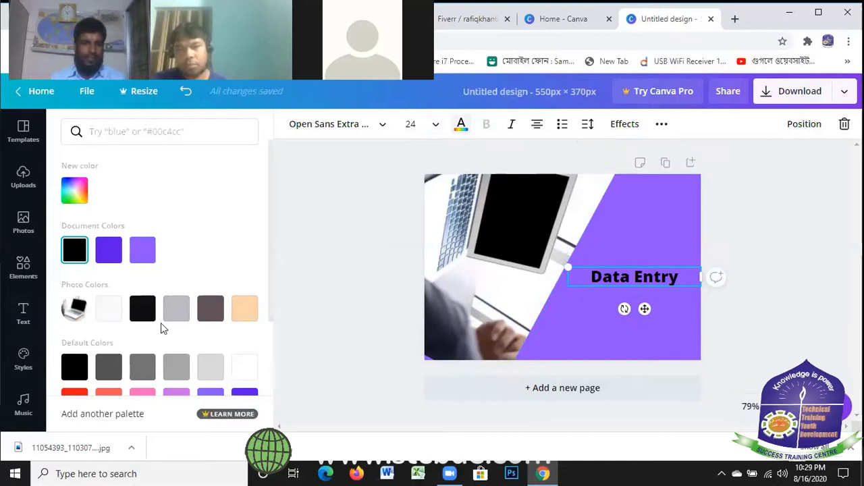
pyautogui.scroll(-2, 164, 358)
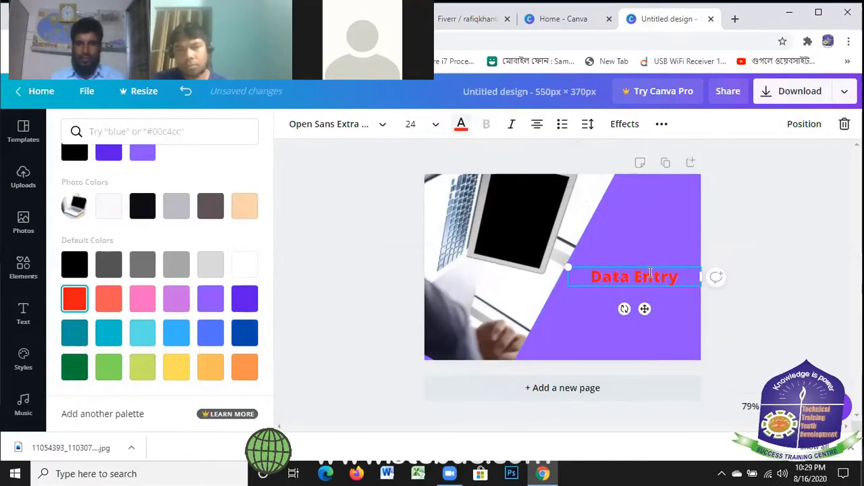
pyautogui.press('Escape')
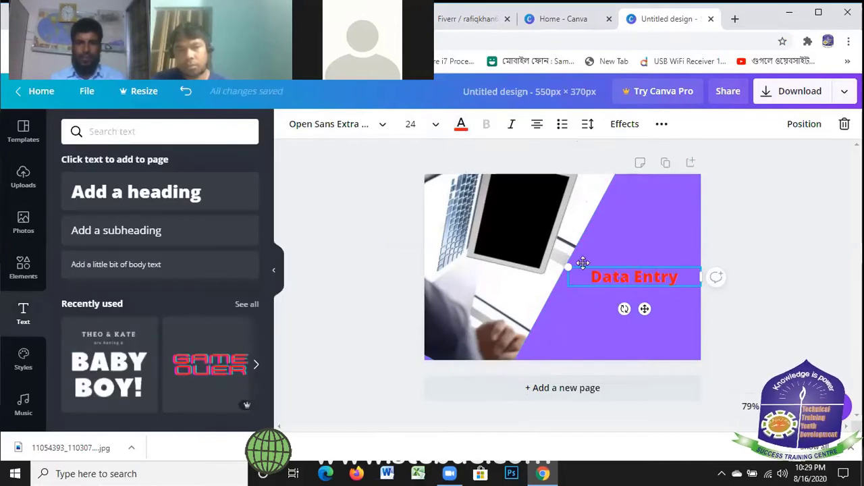
pyautogui.click(537, 146)
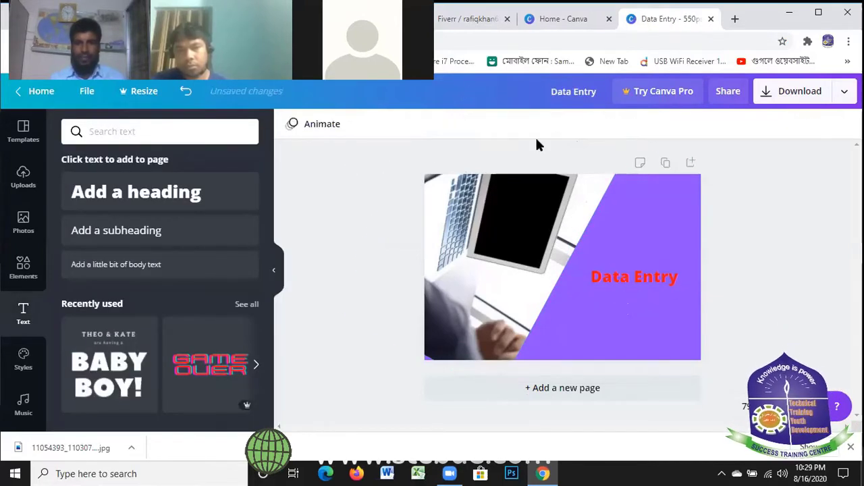
pyautogui.click(315, 126)
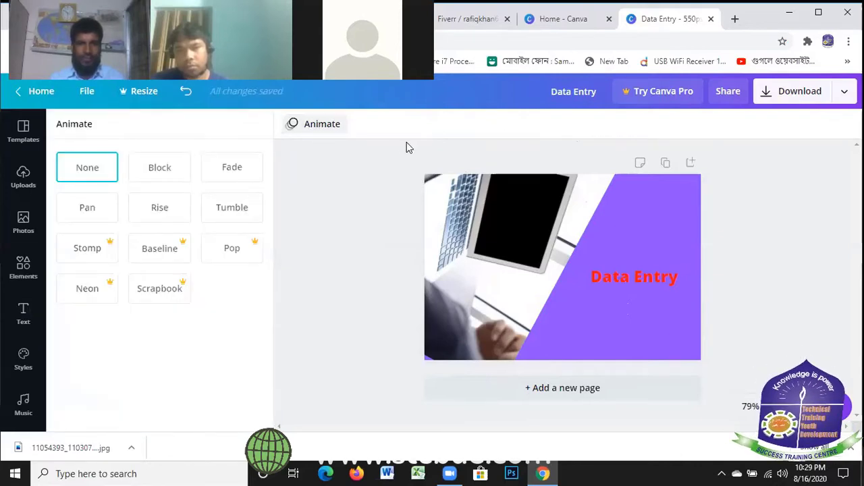
pyautogui.click(654, 280)
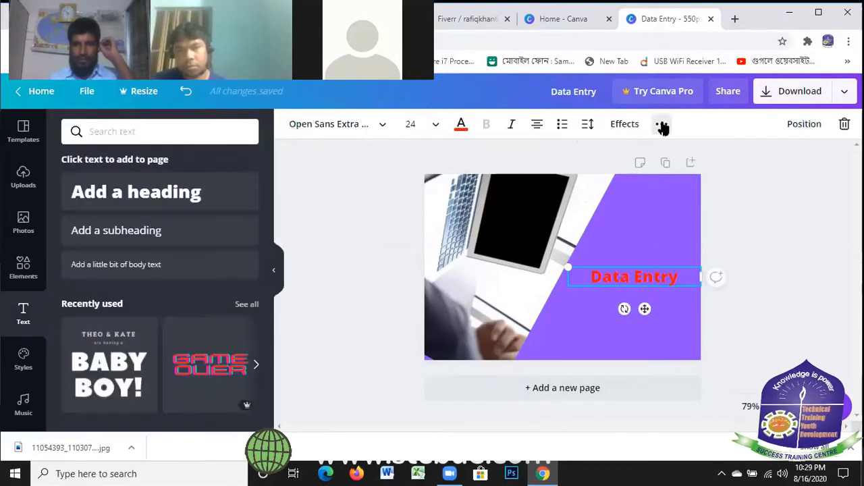
pyautogui.click(662, 124)
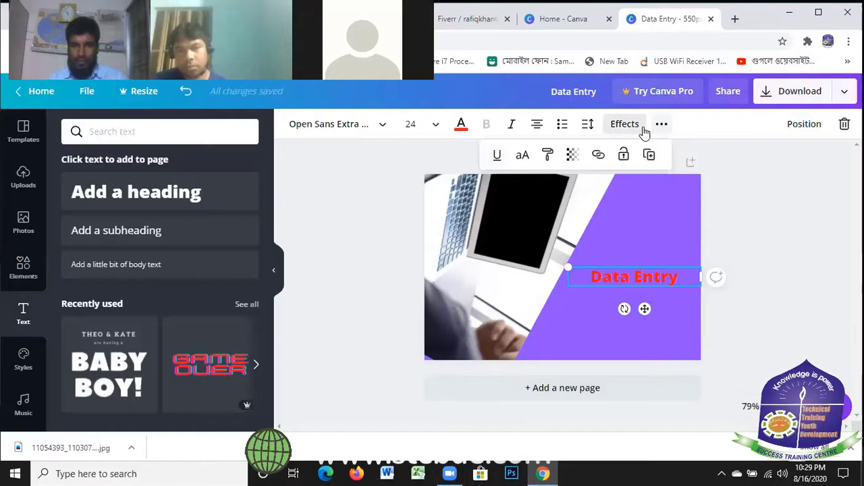
# Step: Try bulleted and numbered list styles and different text alignments on the "Data Entry" heading
pyautogui.click(563, 127)
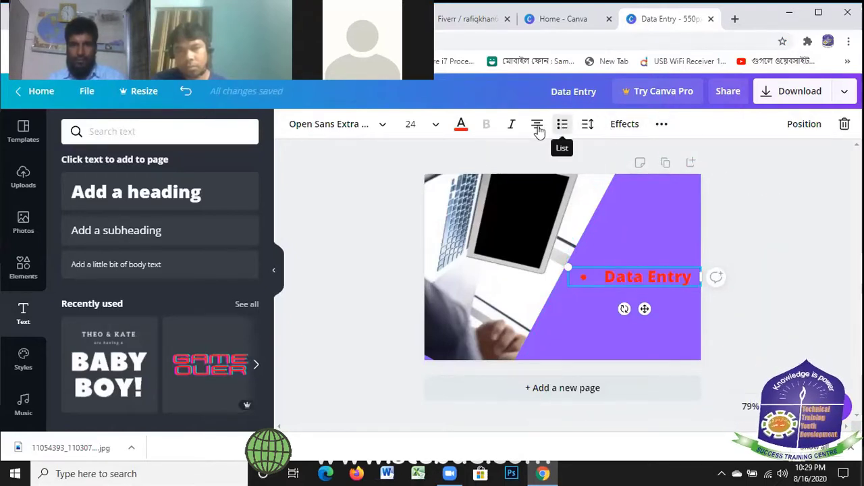
pyautogui.click(538, 125)
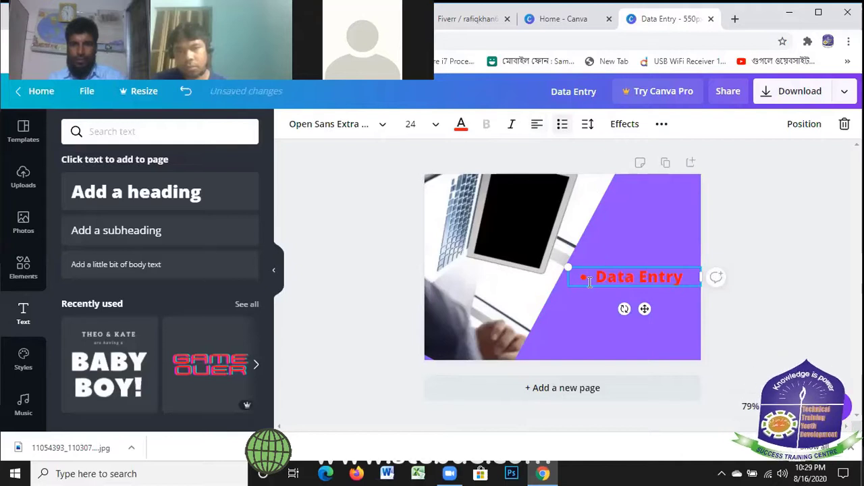
pyautogui.click(564, 126)
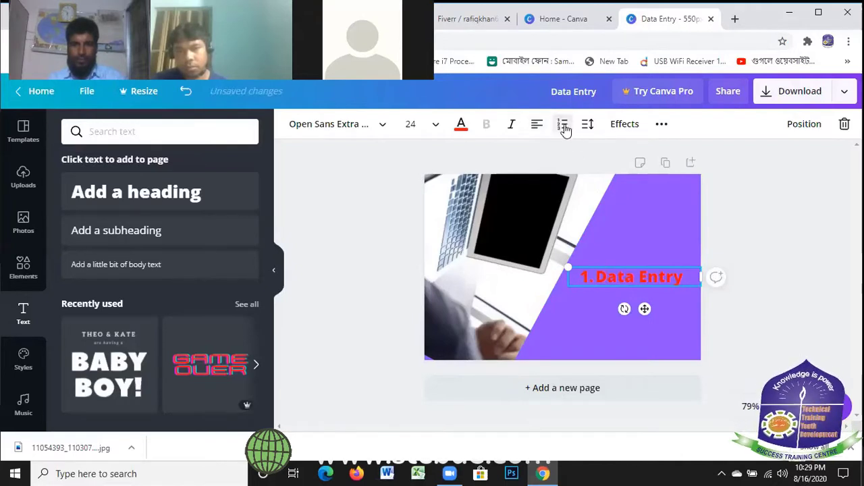
pyautogui.click(564, 127)
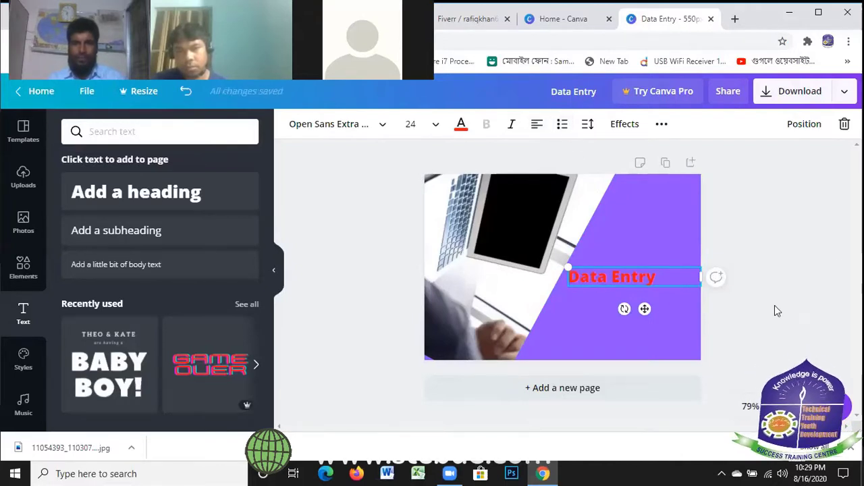
pyautogui.click(536, 125)
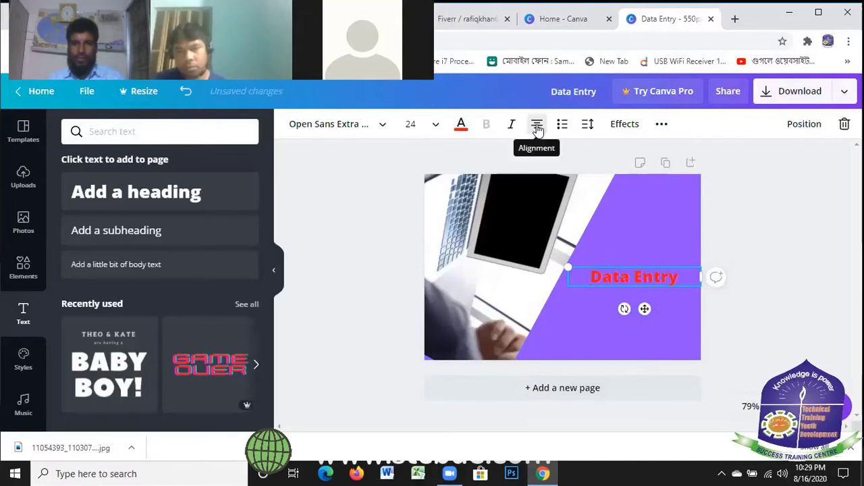
pyautogui.click(537, 128)
pyautogui.click(537, 128)
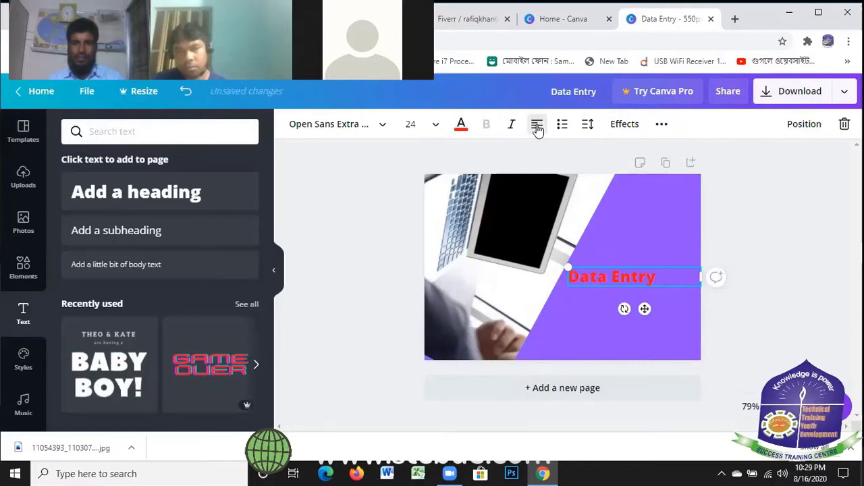
pyautogui.click(538, 128)
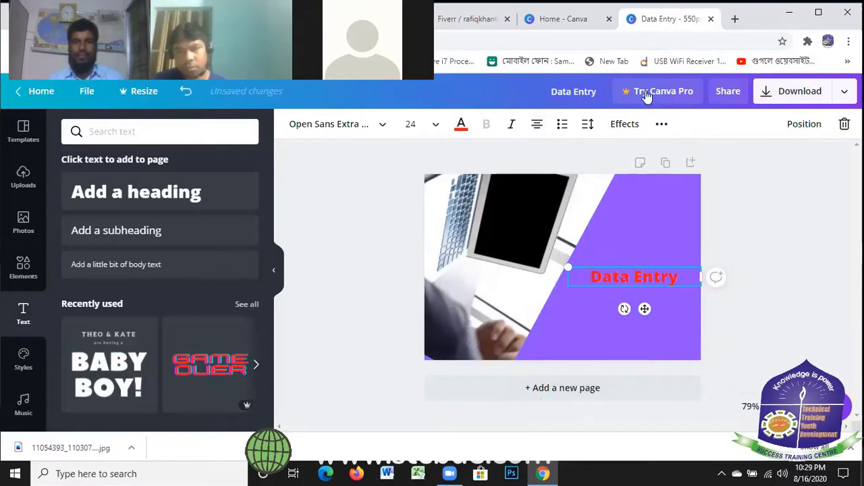
# Step: Try the Neon text effect on the "Data Entry" heading and apply the Glitch effect instead
pyautogui.click(661, 124)
pyautogui.click(623, 126)
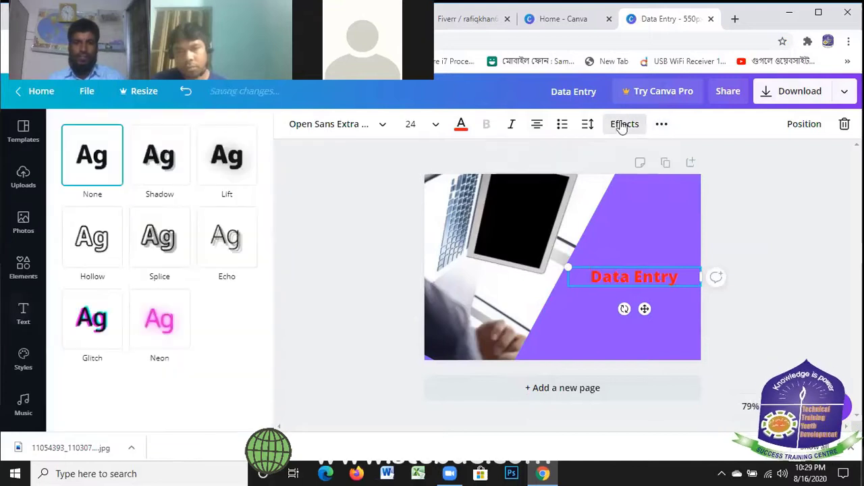
pyautogui.click(95, 333)
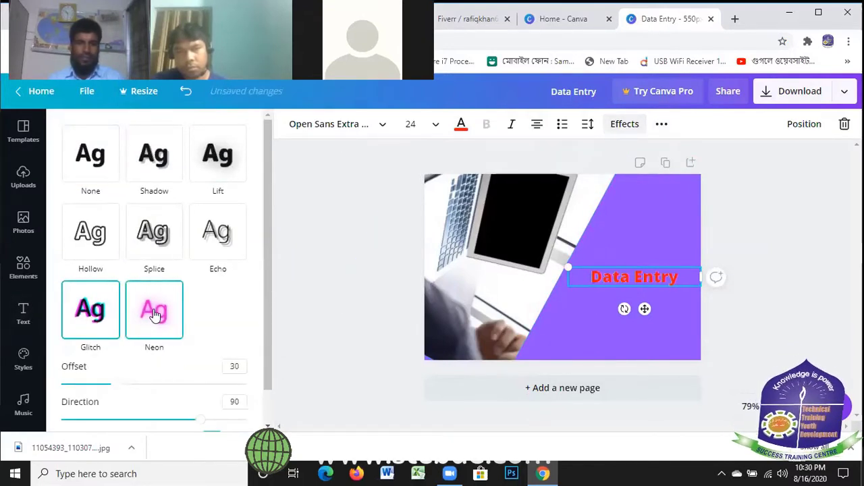
pyautogui.click(110, 148)
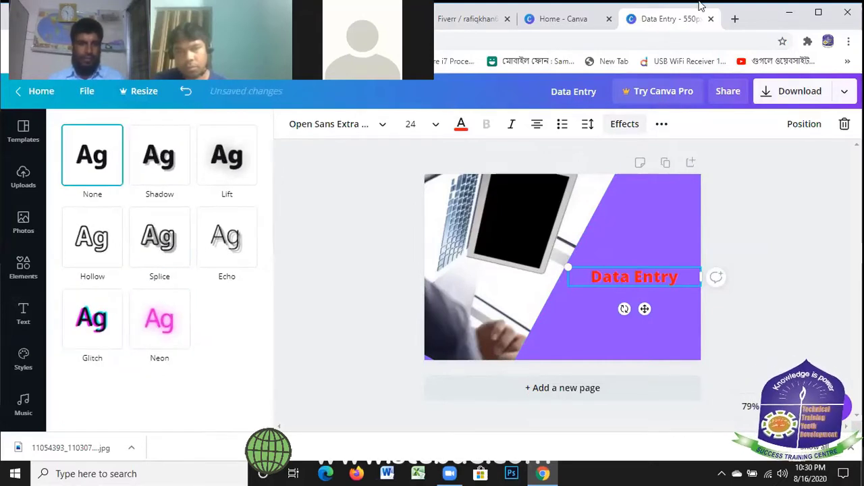
pyautogui.click(166, 336)
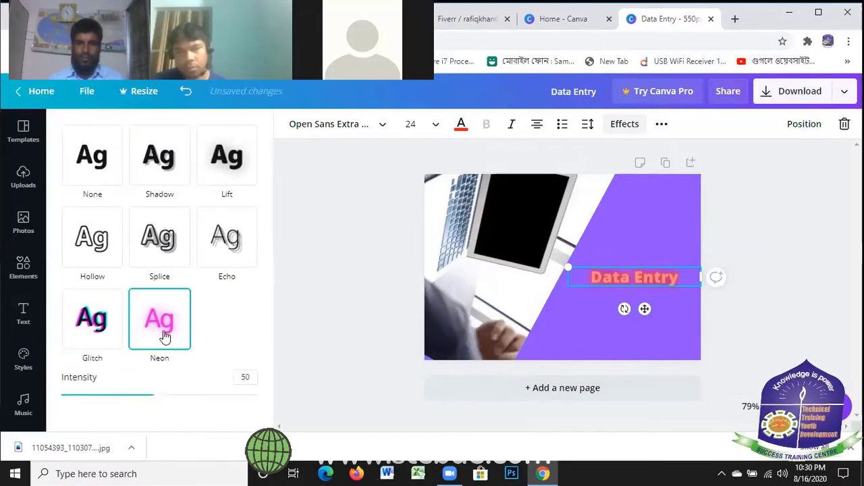
pyautogui.click(90, 315)
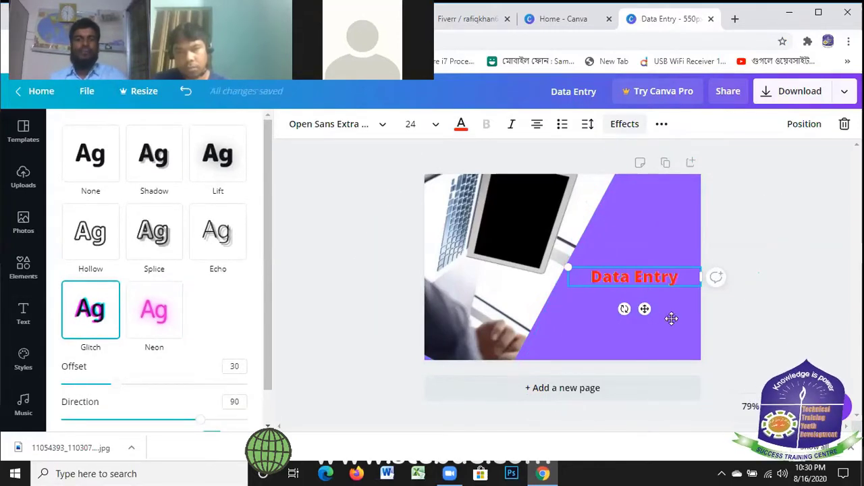
pyautogui.click(757, 188)
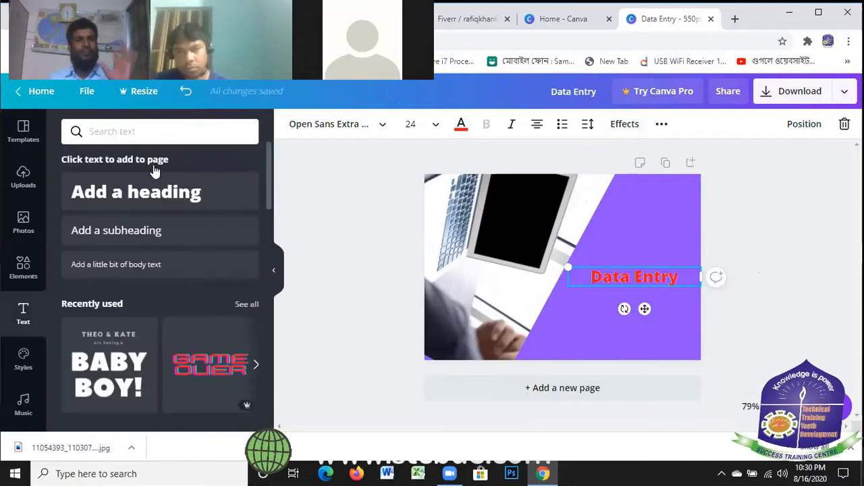